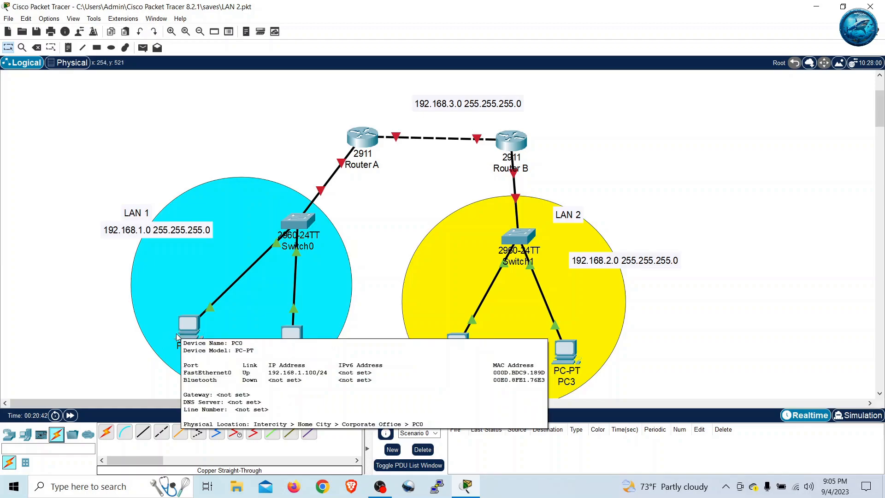
Open Router A's command line and enter privileged mode, then global configuration mode.
mouse_move(178, 334)
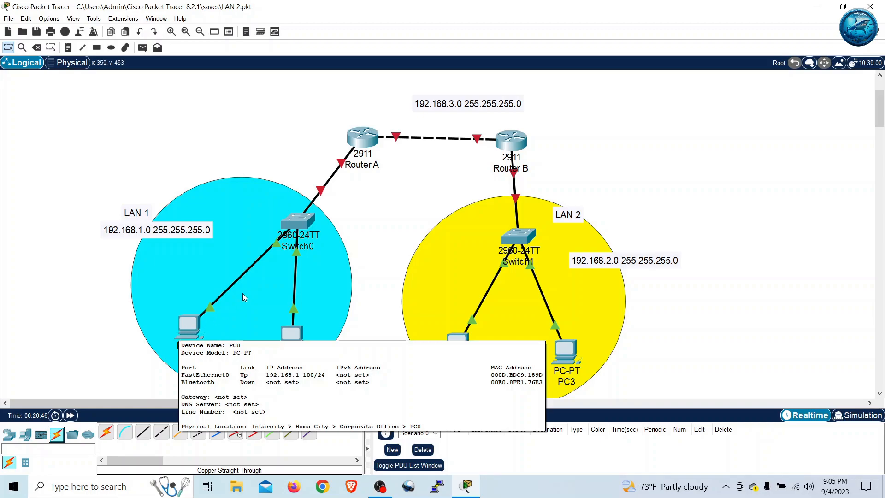
mouse_move(304, 223)
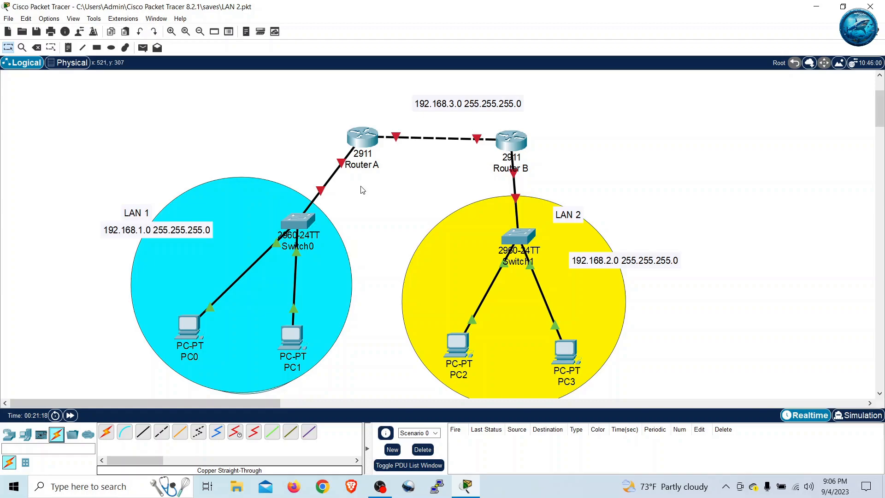
mouse_move(348, 160)
mouse_move(396, 142)
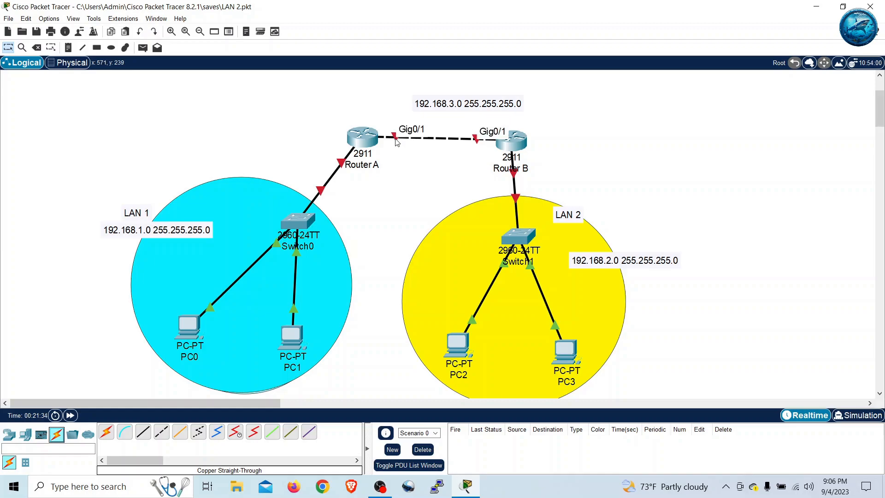
mouse_move(365, 141)
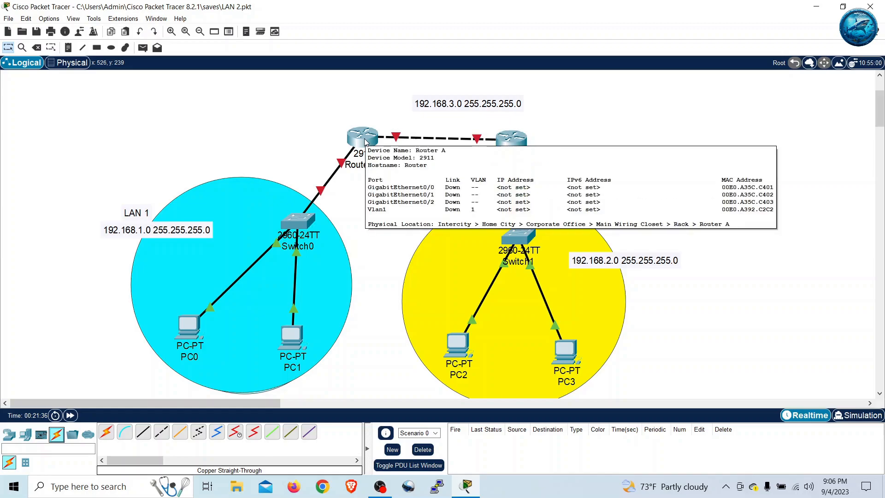
click(364, 139)
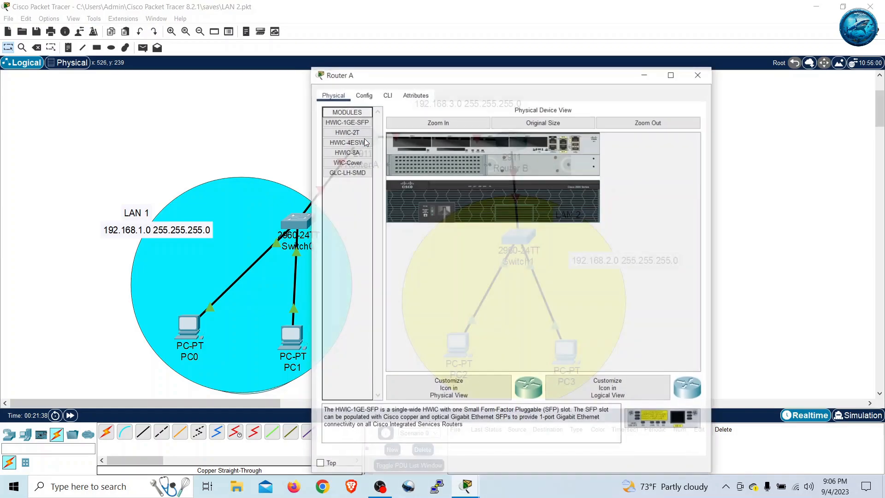
click(388, 95)
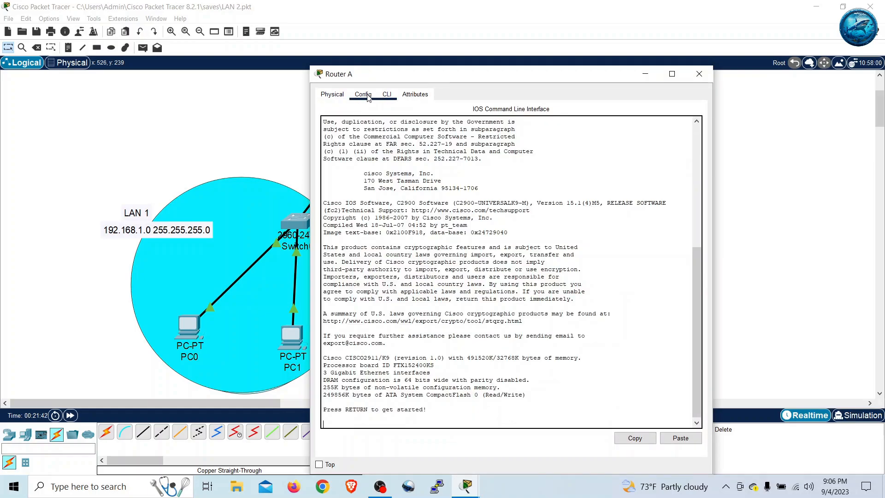
click(364, 94)
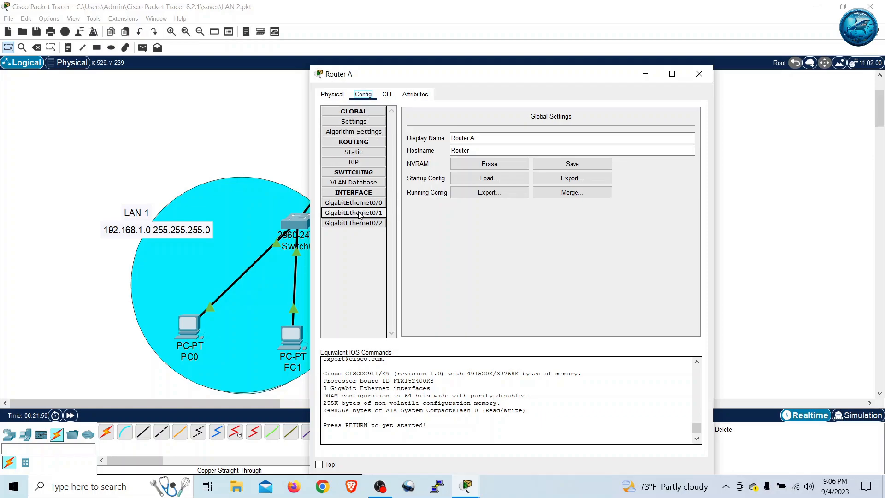
click(388, 96)
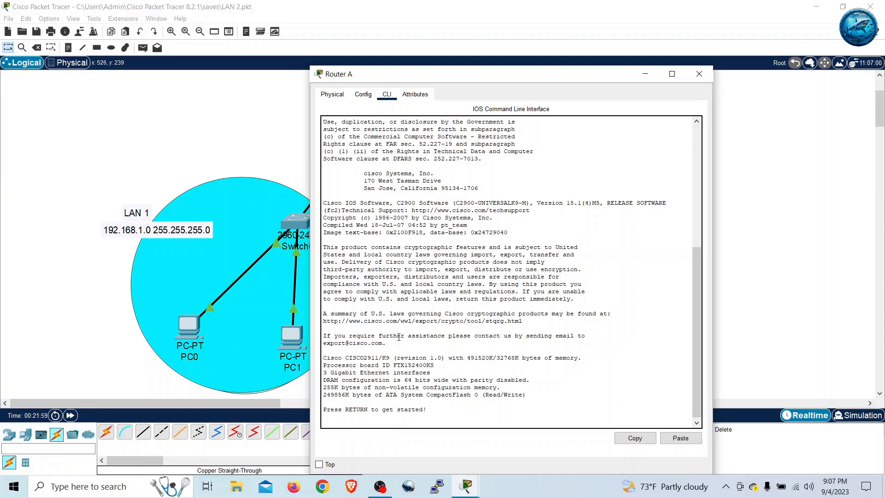
key(Return)
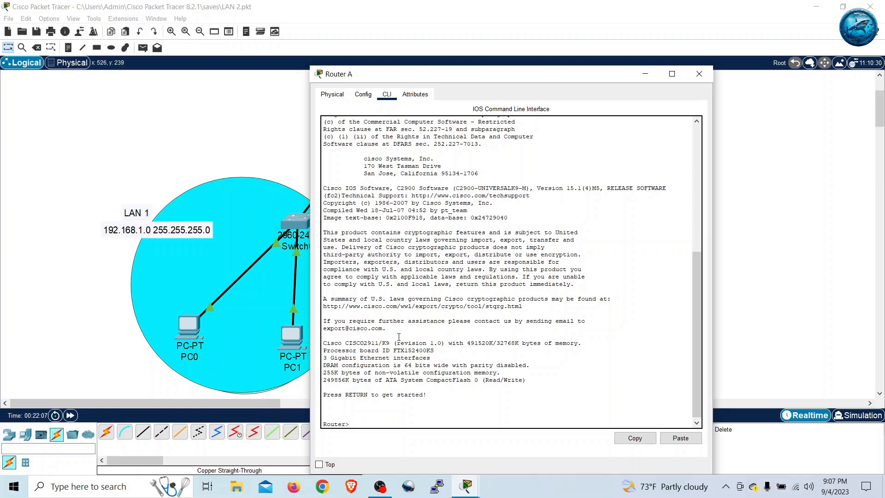
text(en)
key(Return)
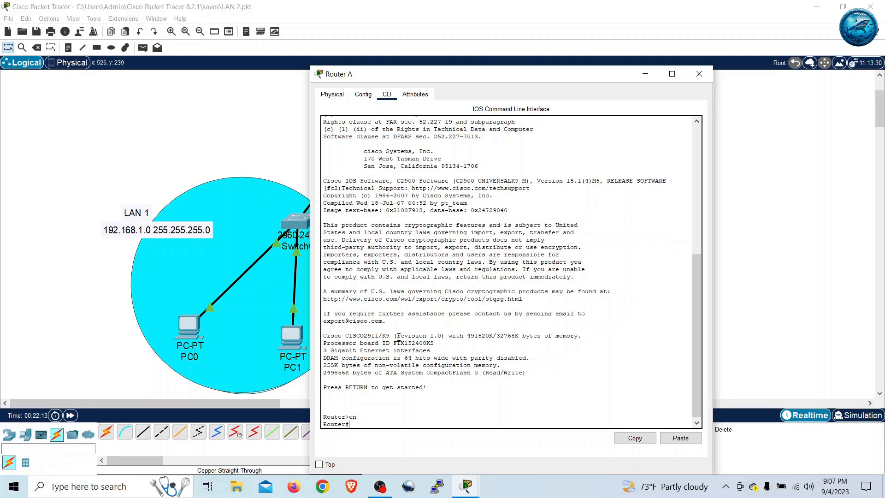
text(configure term)
key(Return)
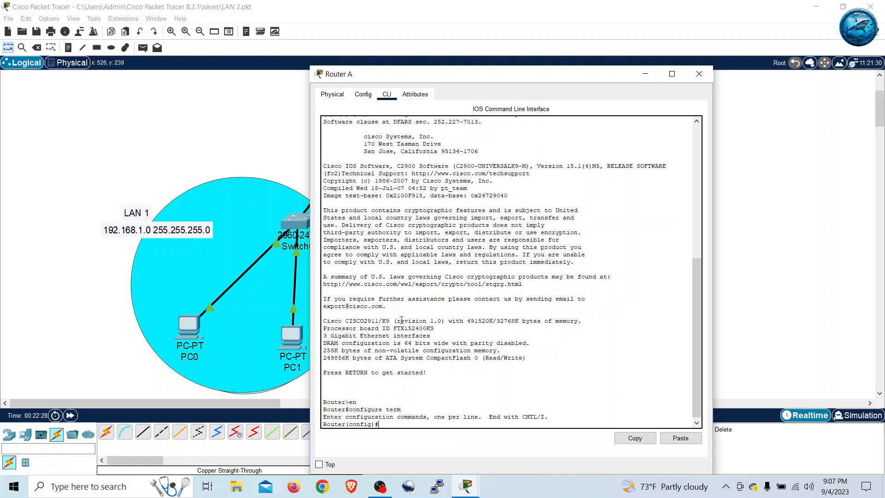
Assign 192.168.1.254 with mask 255.255.255.0 to Router A's interface gi0/0 and enable the interface.
text(int gi0/0)
key(Return)
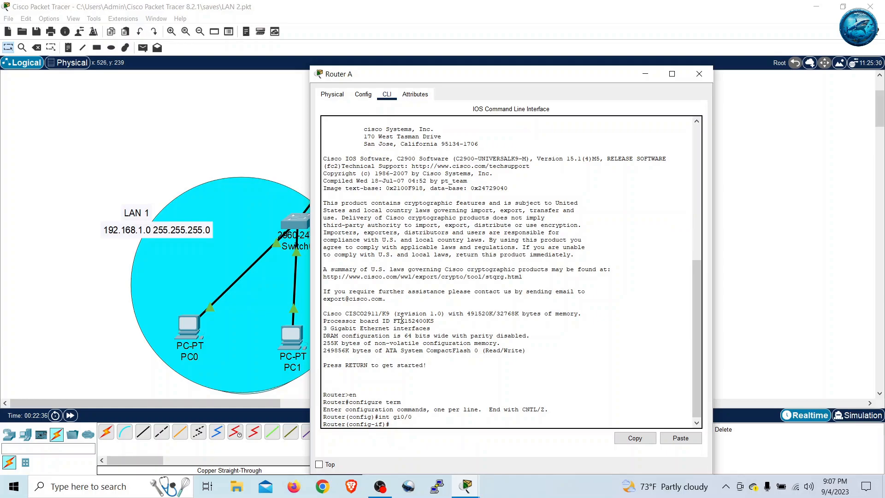
text(ip address 192.168.1.254 255.255.255.0)
key(Return)
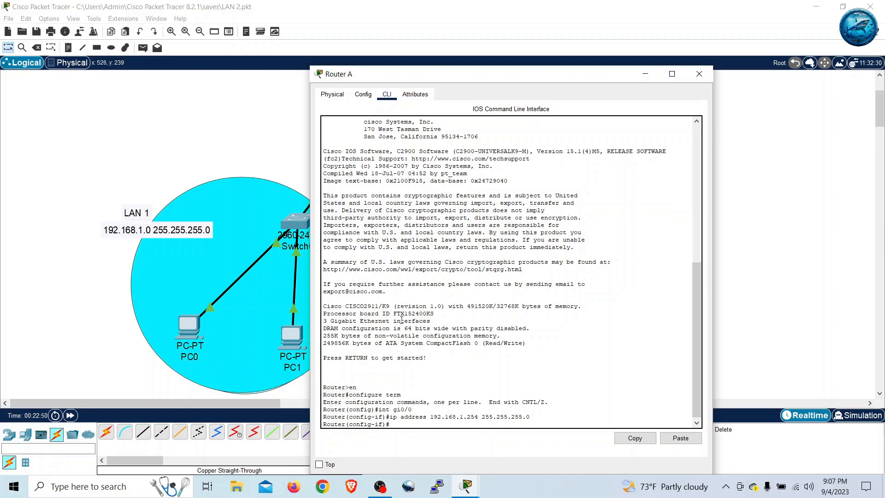
text(no shut)
key(Tab)
key(Return)
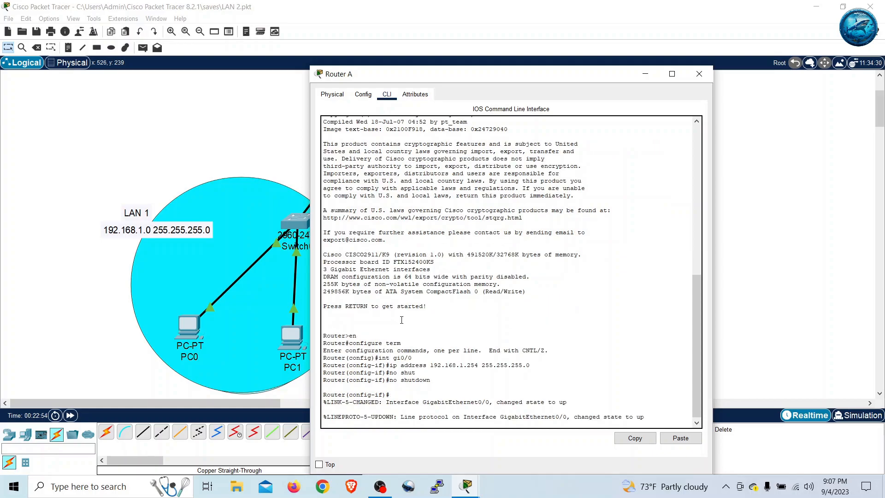
key(Return)
Assign 192.168.3.254 with mask 255.255.255.0 to Router A's interface gi0/1 and enable the interface.
text(int g)
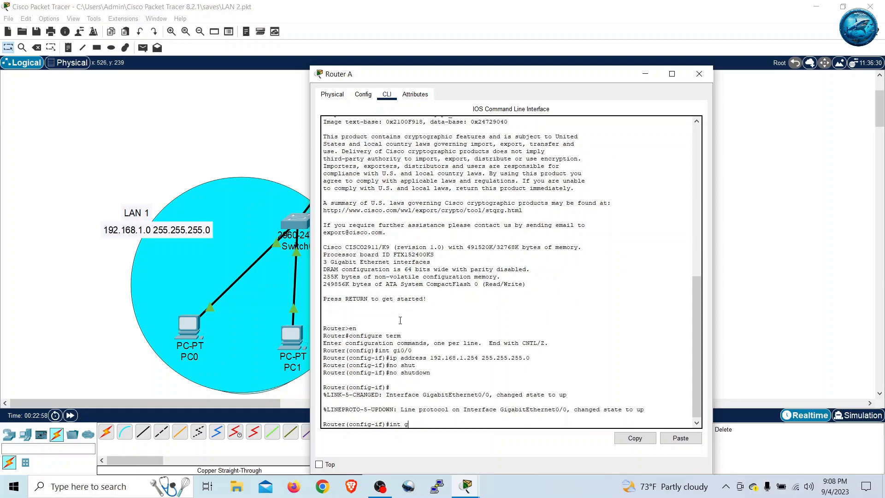
text(i0/1)
key(Return)
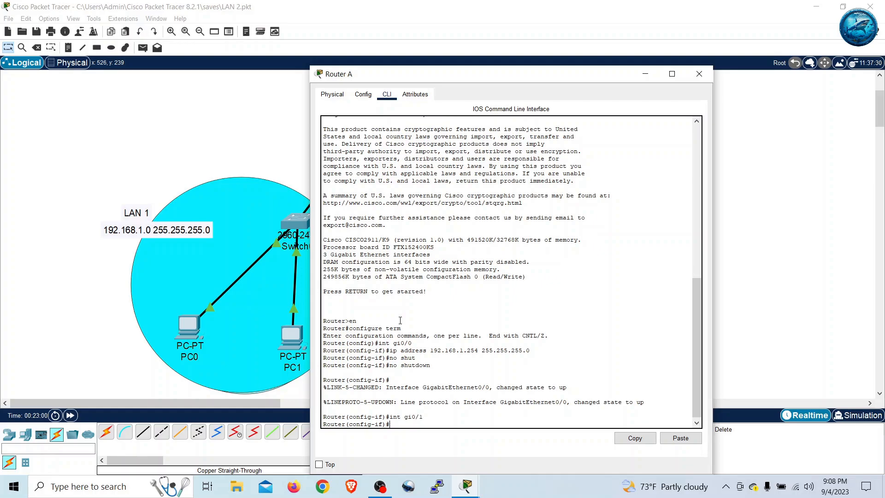
text(ip address 192.168.3.254 25)
text(5.255.255.)
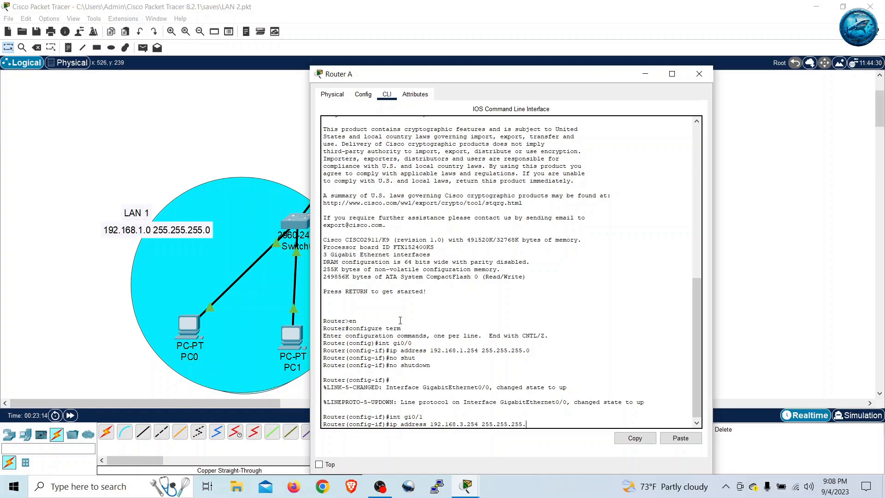
text(0)
key(Return)
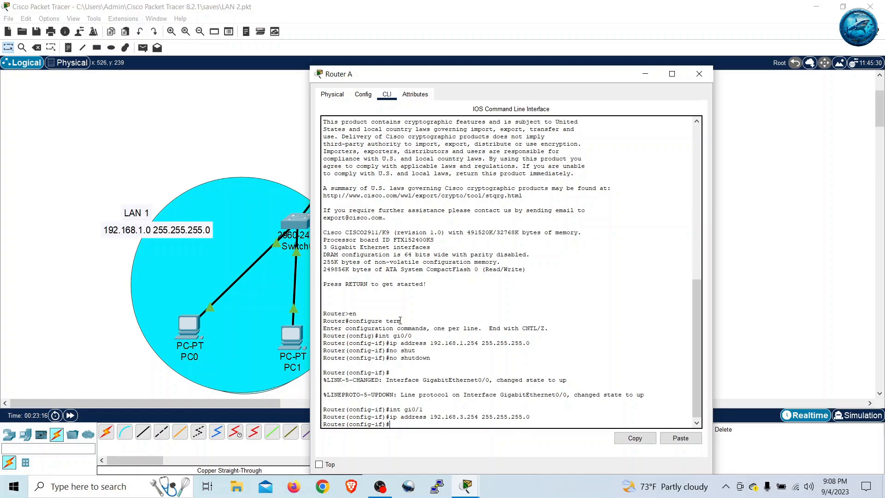
text(no shut)
key(Return)
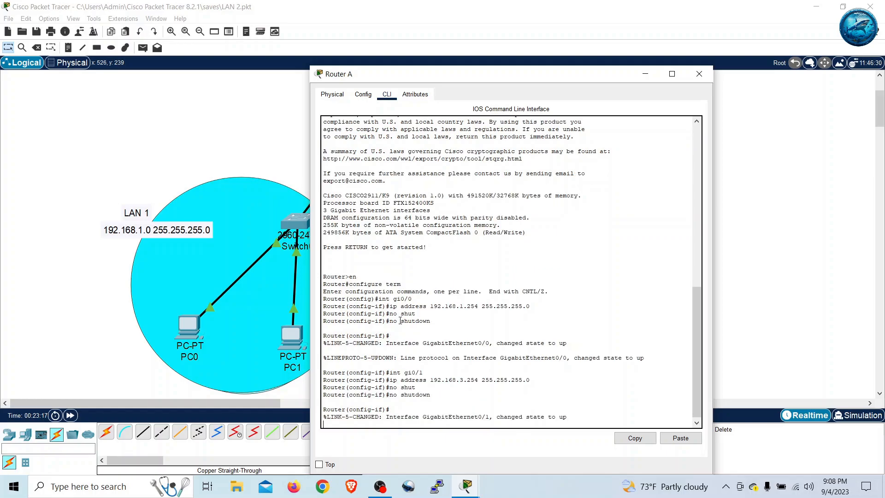
key(Return)
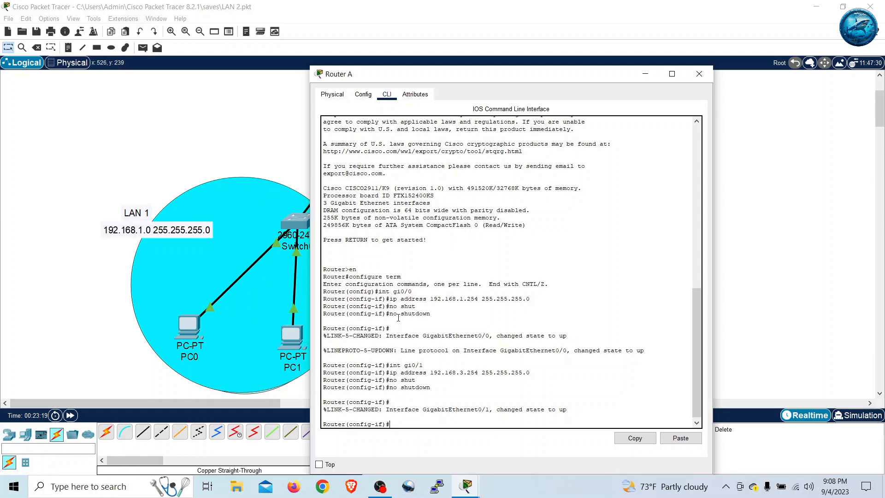
Exit configuration mode on Router A, save its configuration with write, and close the router's window.
text(exit)
key(Return)
text(exit)
key(Return)
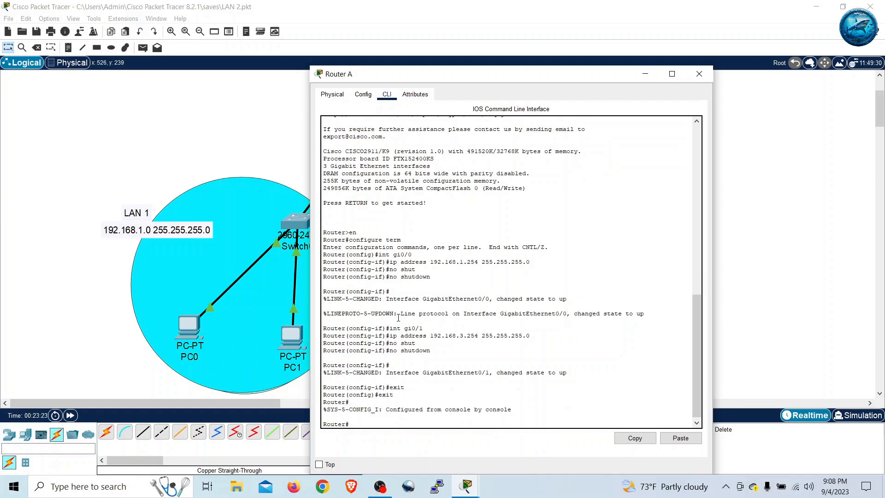
text(write)
key(Return)
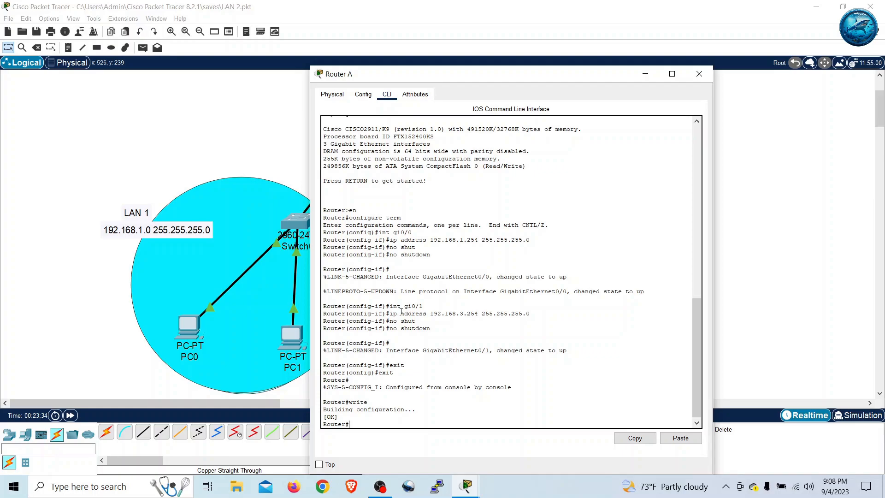
click(699, 74)
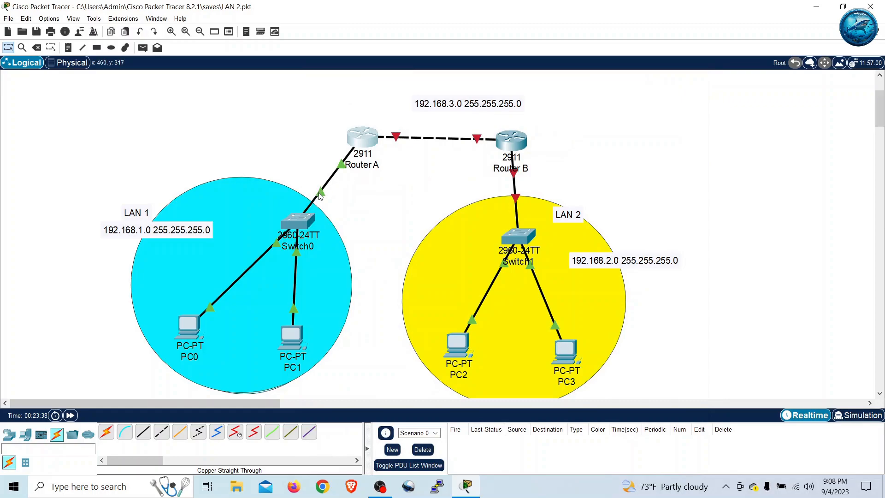
Open Router B's command line and enter global configuration mode.
mouse_move(325, 185)
click(513, 147)
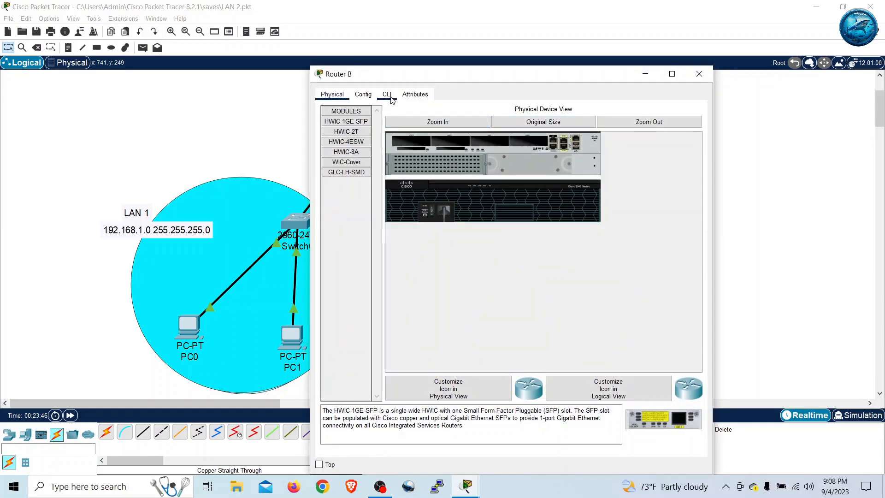
click(389, 97)
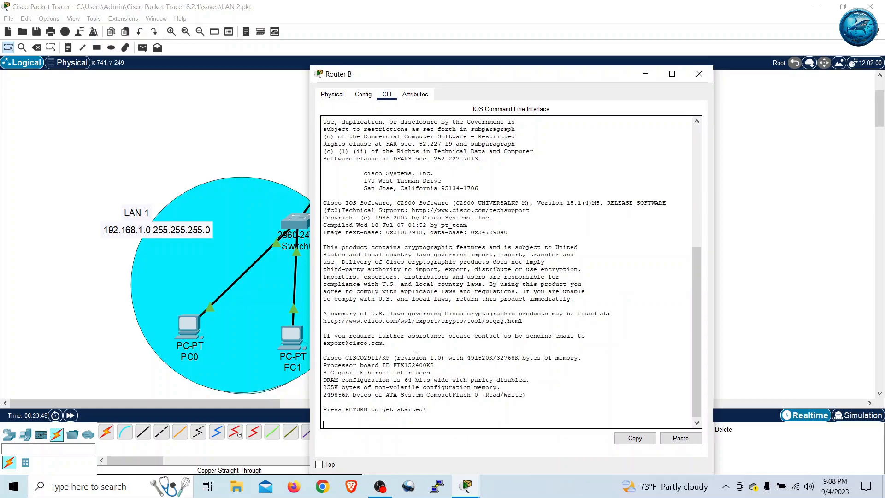
key(Return)
text(en)
key(Return)
text(configure ter)
key(Return)
Assign 192.168.2.254 with mask 255.255.255.0 to Router B's interface gi0/0 and enable the interface.
text(int gi)
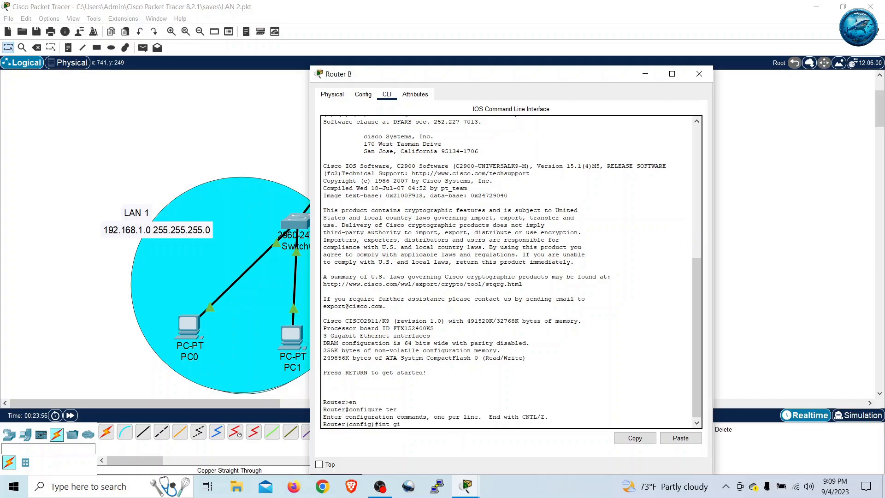
text(0/0)
key(Return)
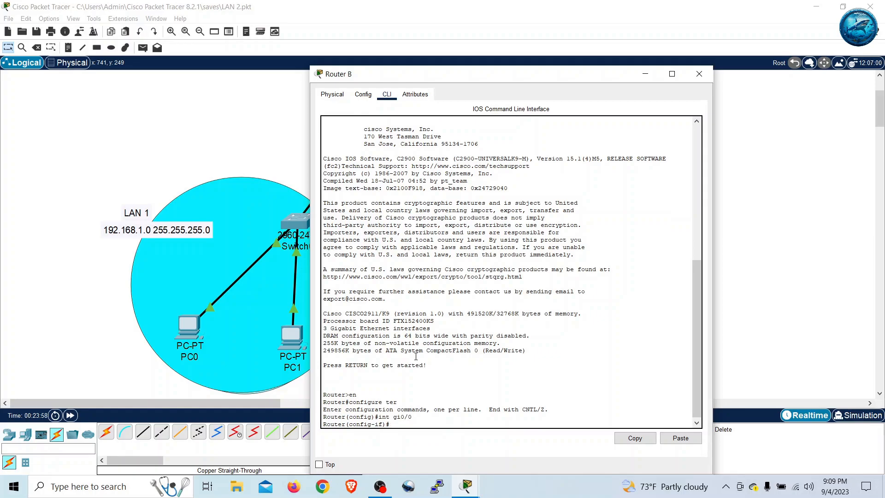
text(ip address 192.168.2)
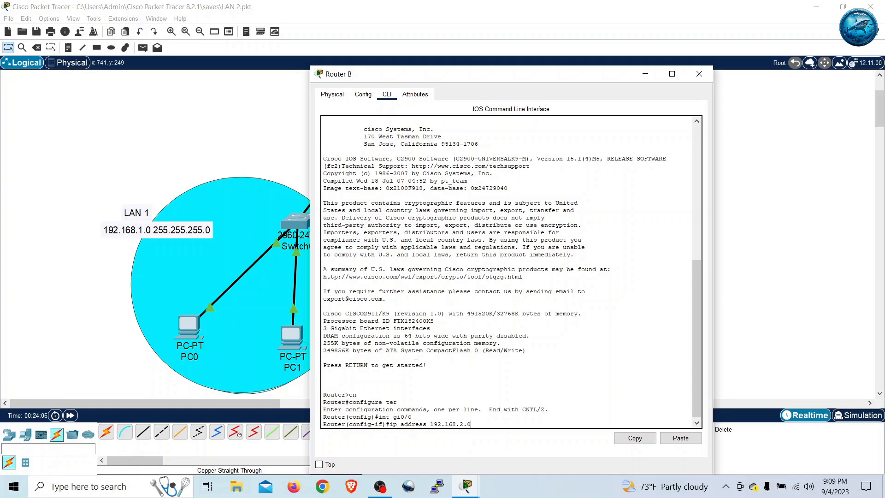
text(.254 255.255.255.0)
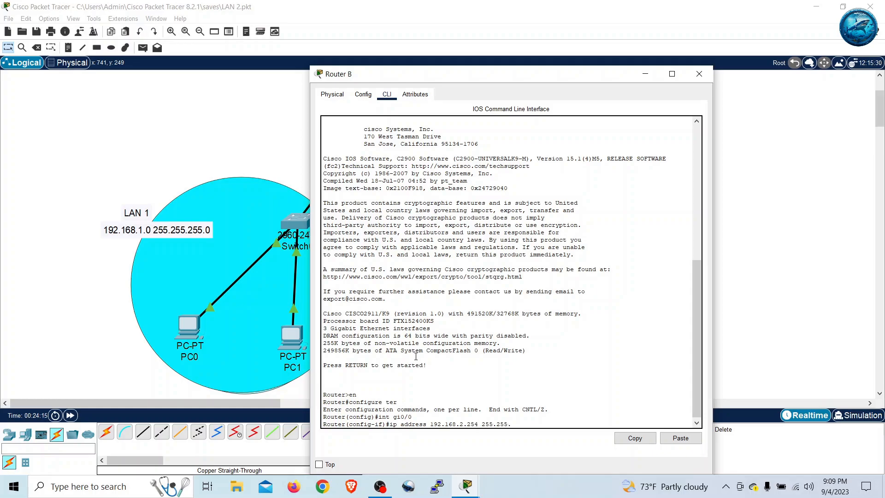
key(Return)
text(no shut)
key(Tab)
key(Return)
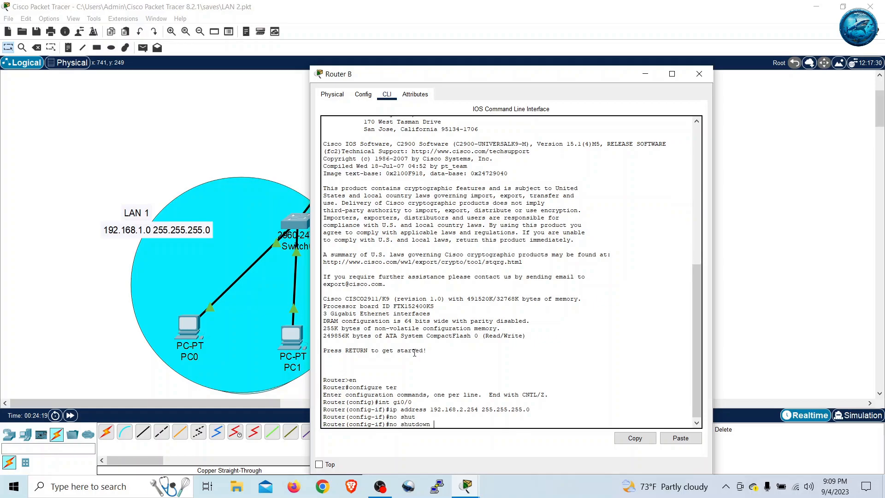
key(Return)
Assign 192.168.3.253 with mask 255.255.255.0 to Router B's interface gi0/1 and enable the interface.
text(int)
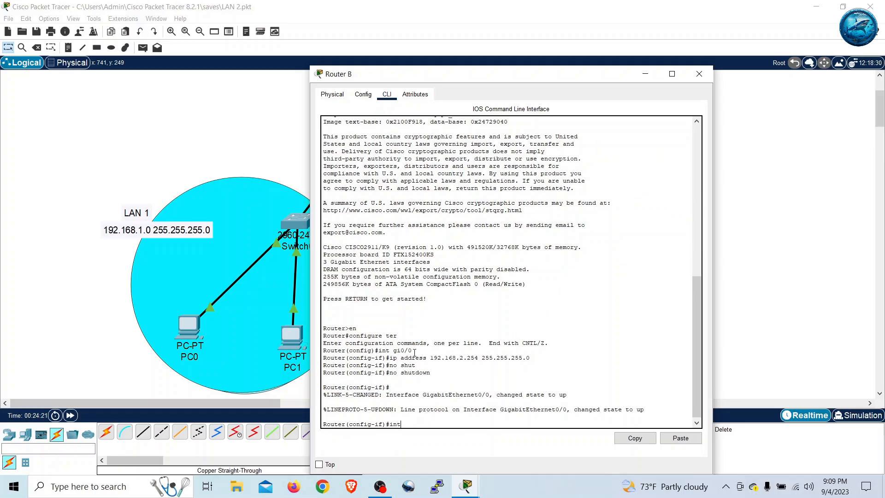
text( gi0/1)
key(Return)
text(ip addres)
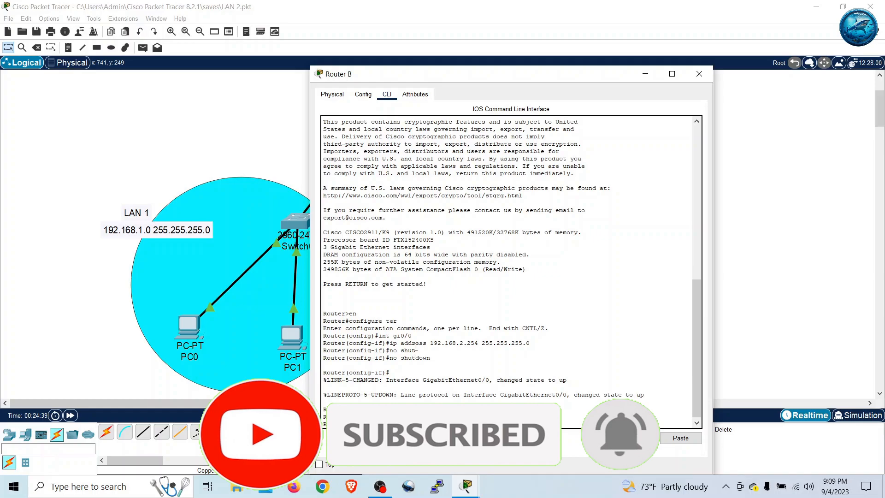
text(no shut)
key(Tab)
key(Return)
key(Return)
Exit configuration mode on Router B, save its configuration with write, and close the router's window.
text(exit)
key(Return)
text(exit)
key(Return)
text(w)
text(rite)
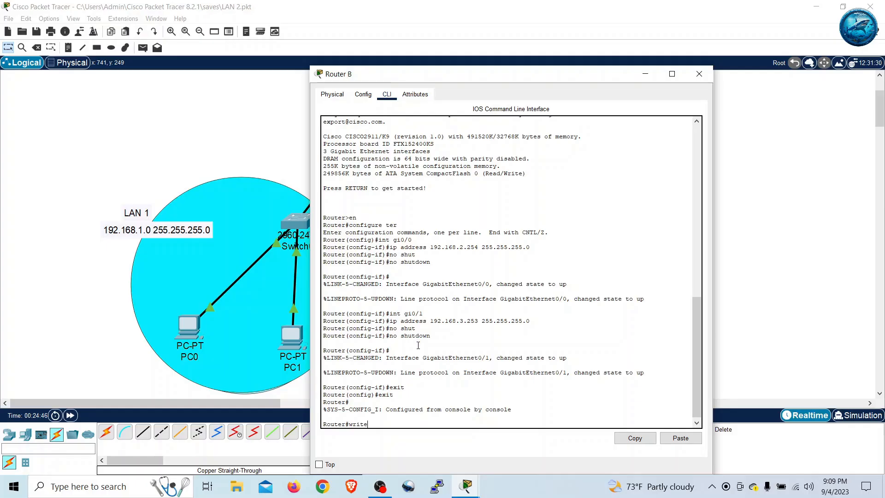
key(Return)
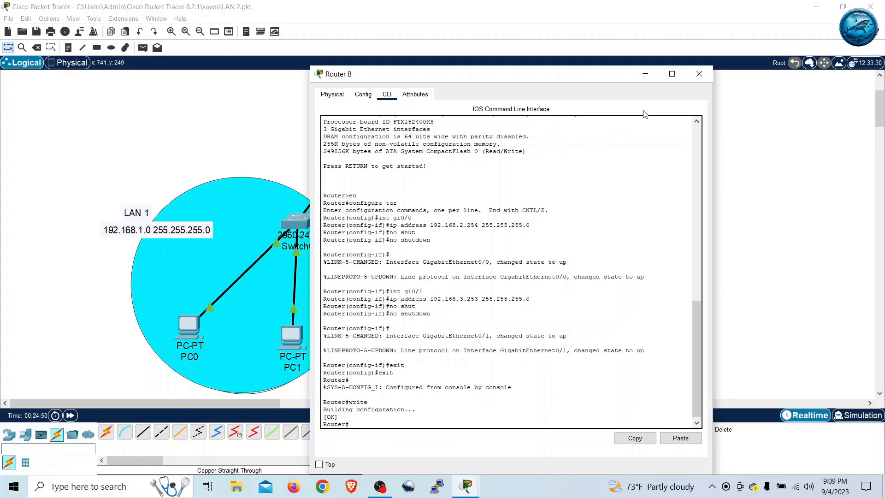
click(695, 78)
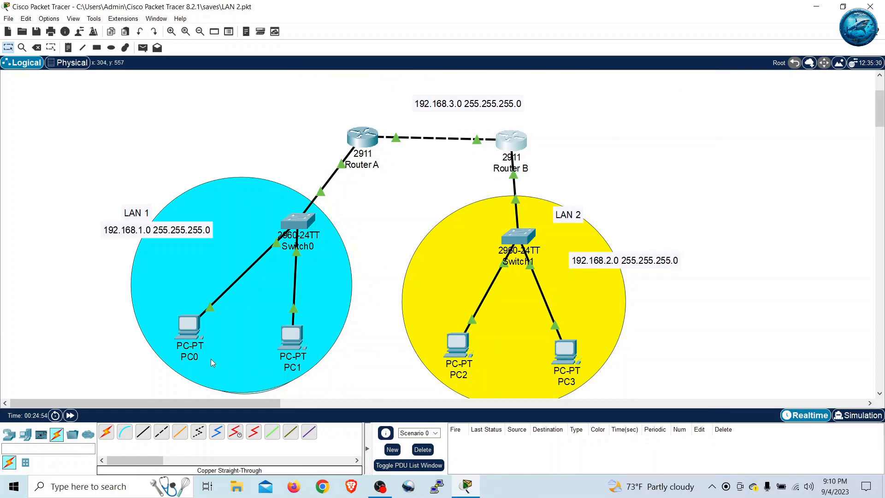
Ping 192.168.1.254 from PC0's command prompt, then close PC0's window.
mouse_move(188, 336)
click(193, 330)
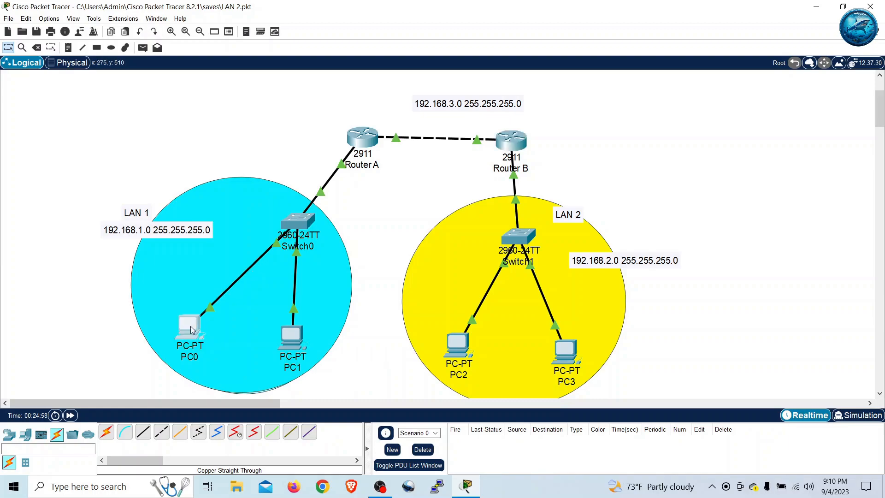
click(394, 95)
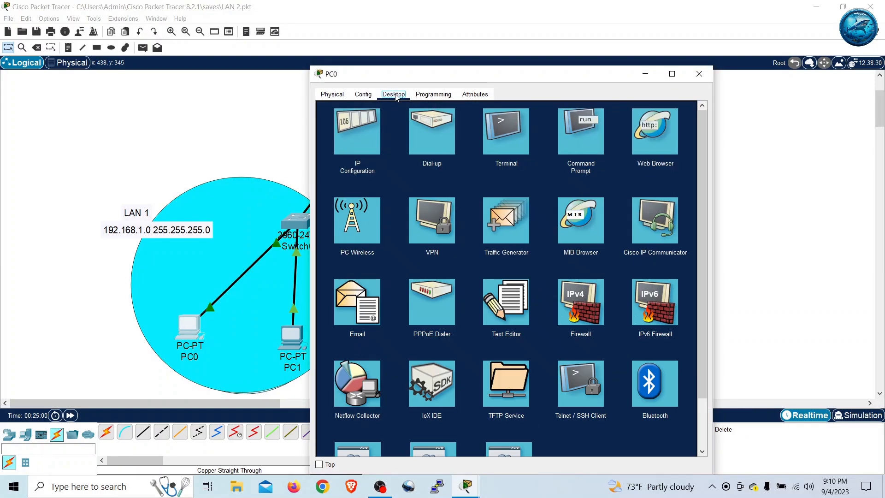
click(593, 140)
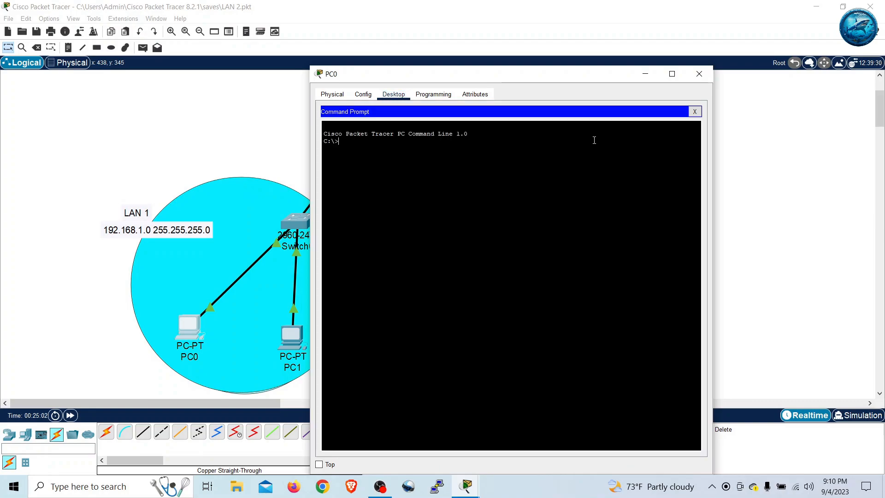
text(ping 192.168.1.254)
key(Return)
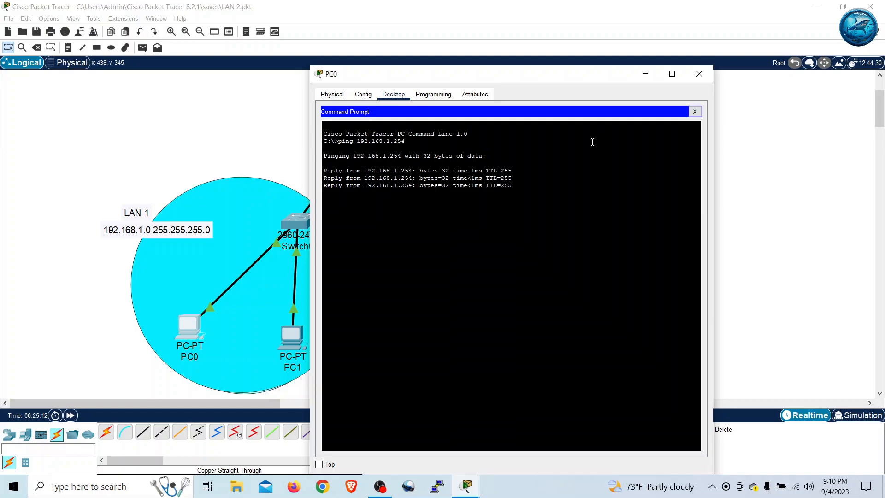
click(699, 74)
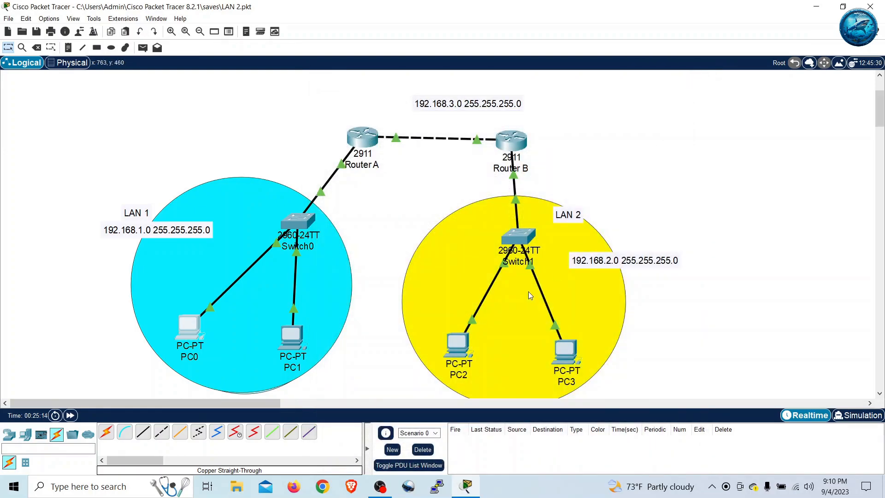
Ping 192.168.2.254 from PC2's command prompt and close PC2's window.
click(462, 349)
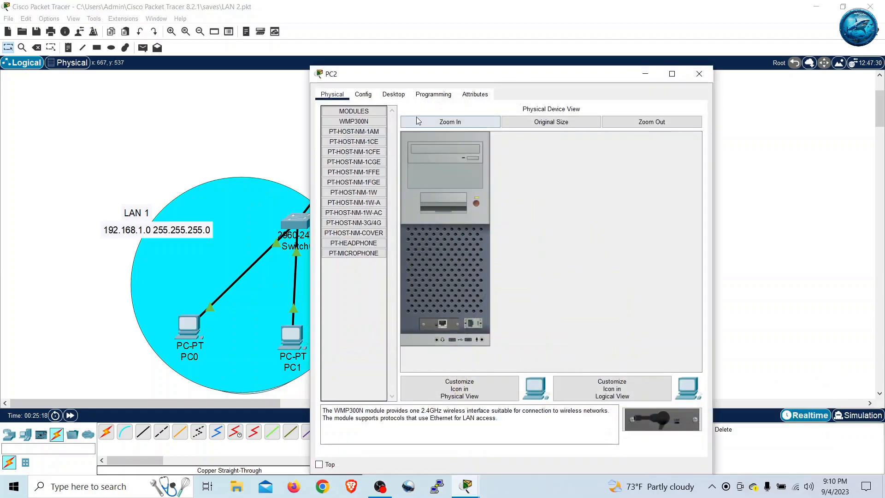
click(395, 94)
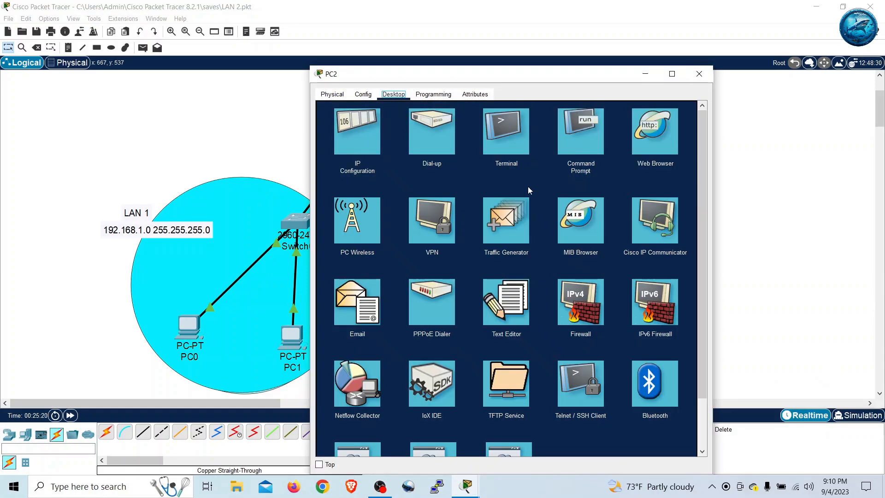
click(580, 141)
text(ping 10)
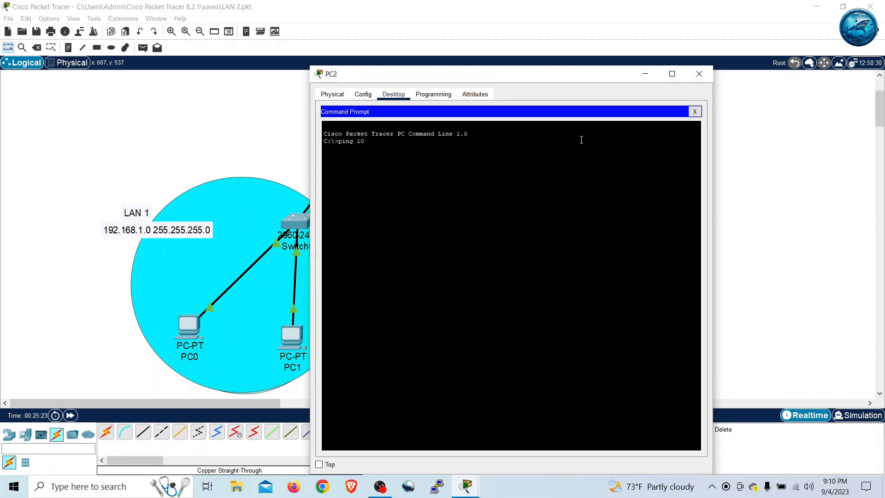
key(BackSpace)
text(92.168.)
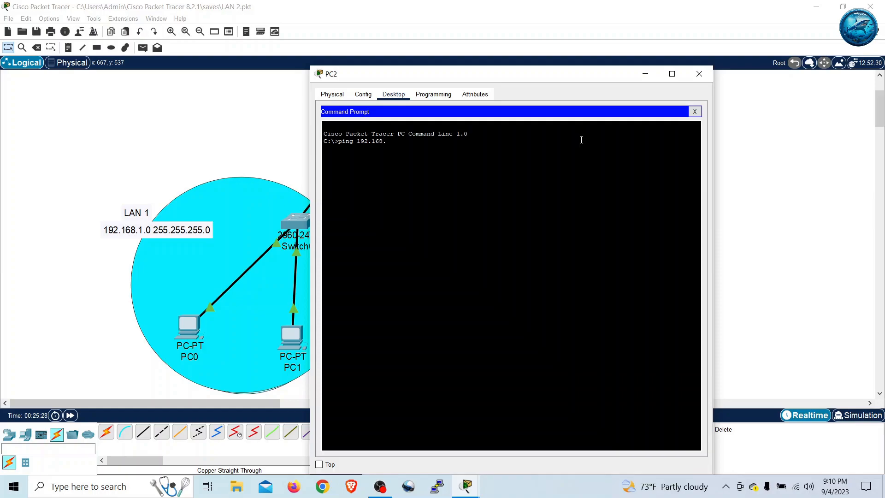
text(2.254)
key(Return)
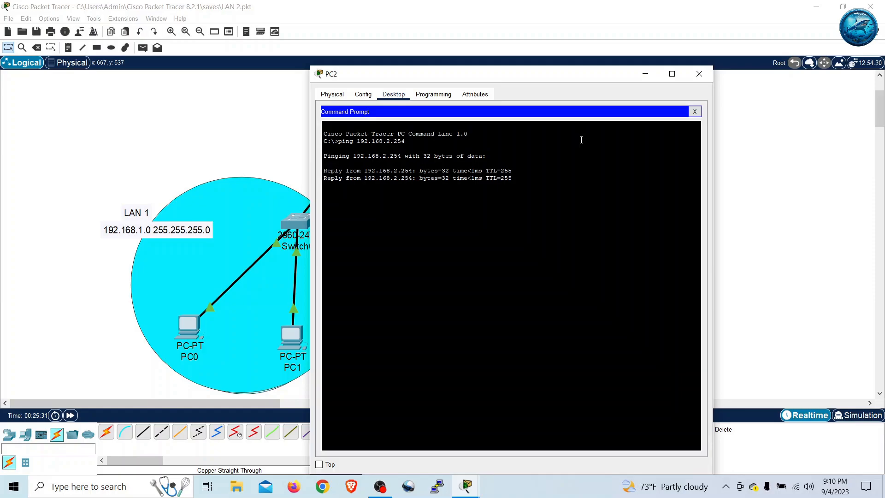
click(700, 74)
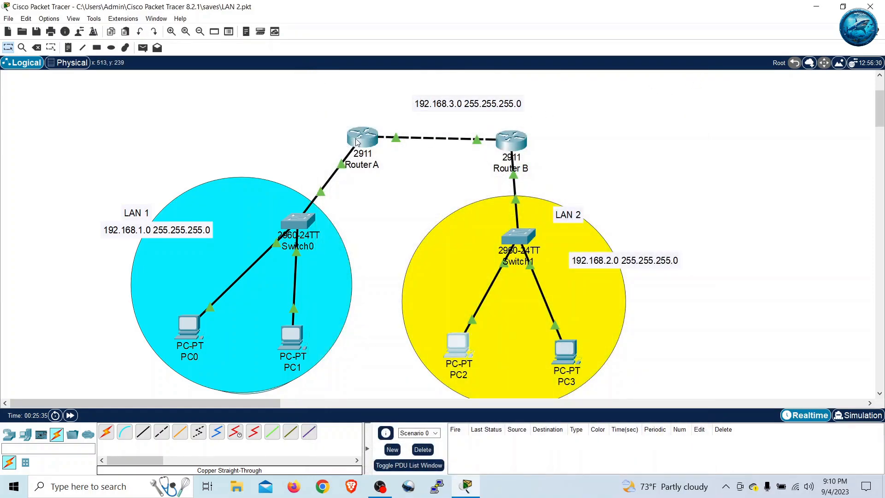
Ping Router B's address 192.168.3.253 from Router A's command line.
mouse_move(356, 142)
click(361, 140)
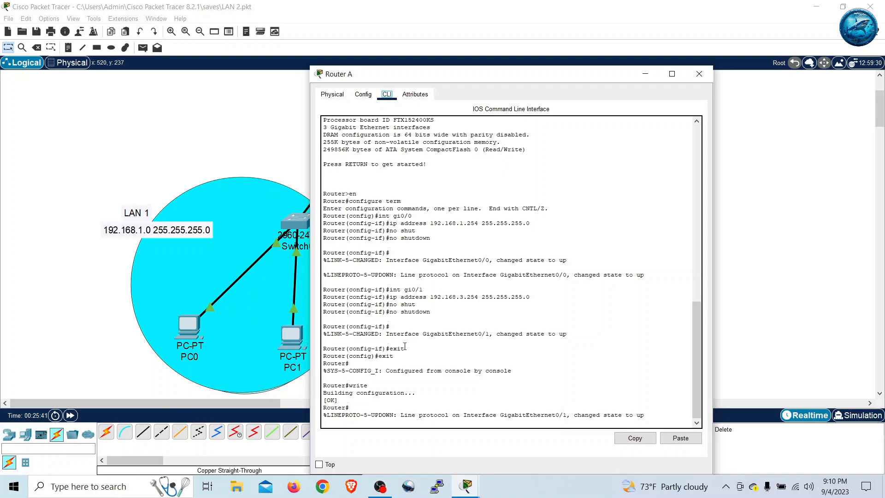
click(435, 374)
key(Return)
text(ping 19)
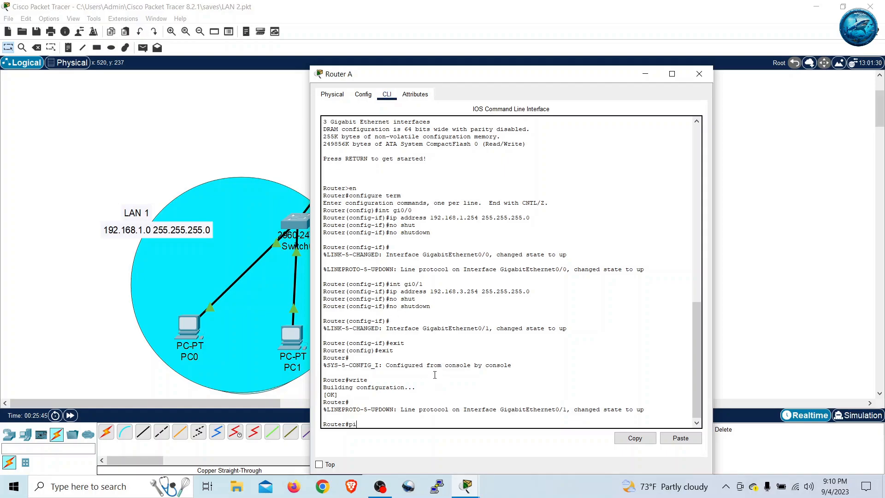
text(2.168.3.253)
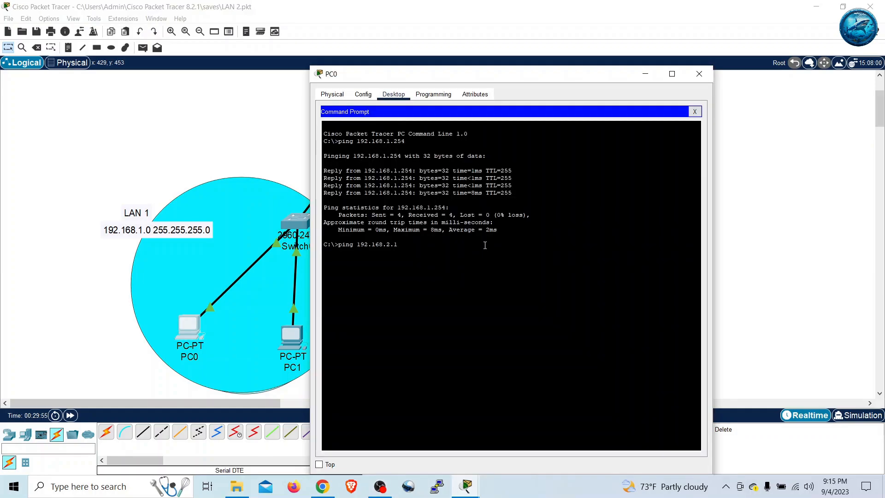
Ping 192.168.2.100 in LAN 2 from PC0's command prompt and close PC0's window.
text(00)
key(Return)
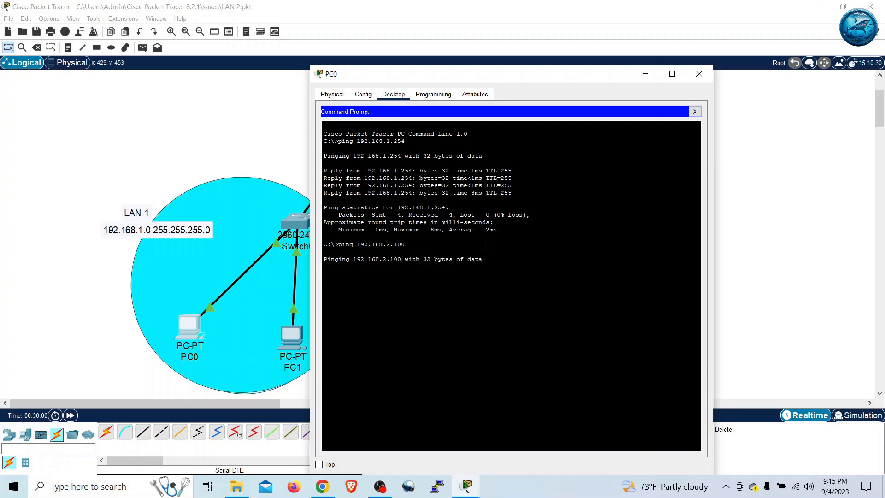
click(700, 78)
Display Router A's routing table with show ip route in its command line.
mouse_move(363, 146)
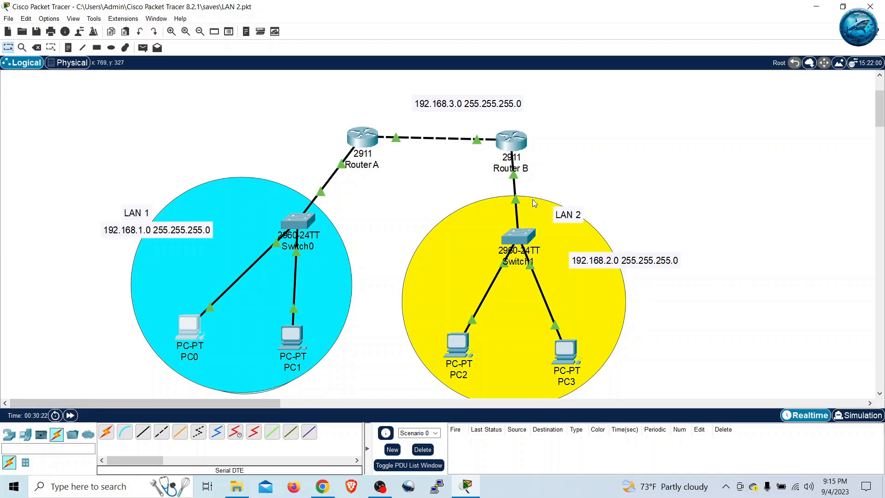
mouse_move(515, 200)
click(364, 143)
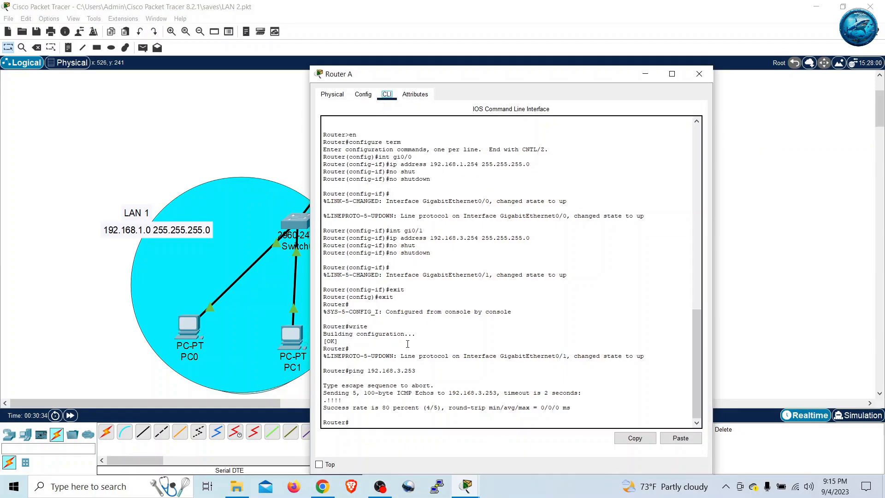
click(360, 416)
click(365, 422)
text(ip route)
key(Return)
text(show ip route)
key(Return)
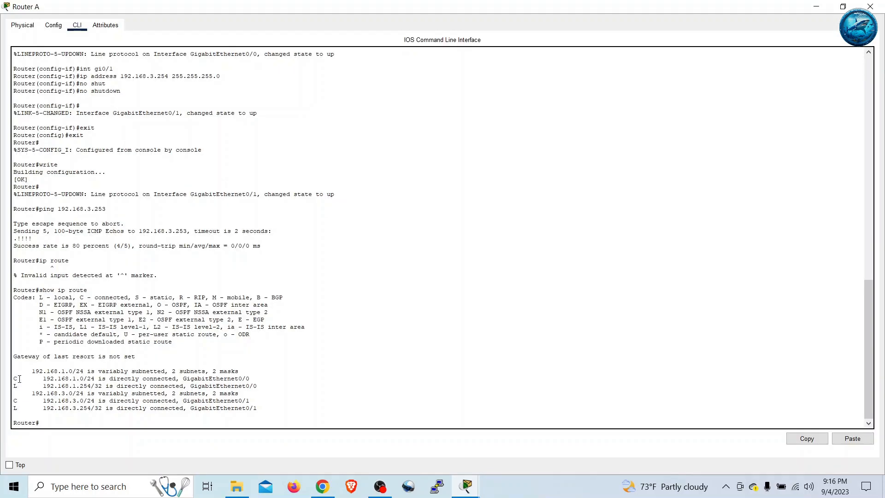
Examine the connected and local routes and their interfaces in Router A's routing table, and close the router's window.
drag(18, 378, 12, 378)
drag(33, 379, 89, 379)
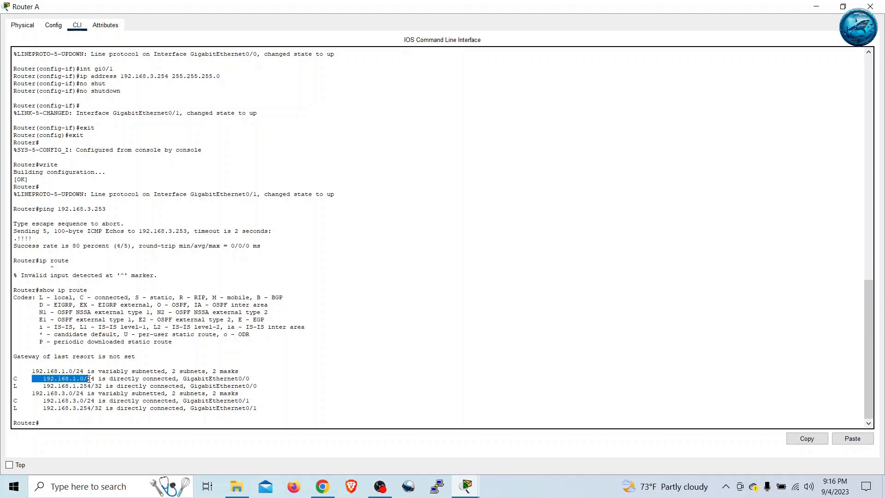
drag(183, 378, 250, 379)
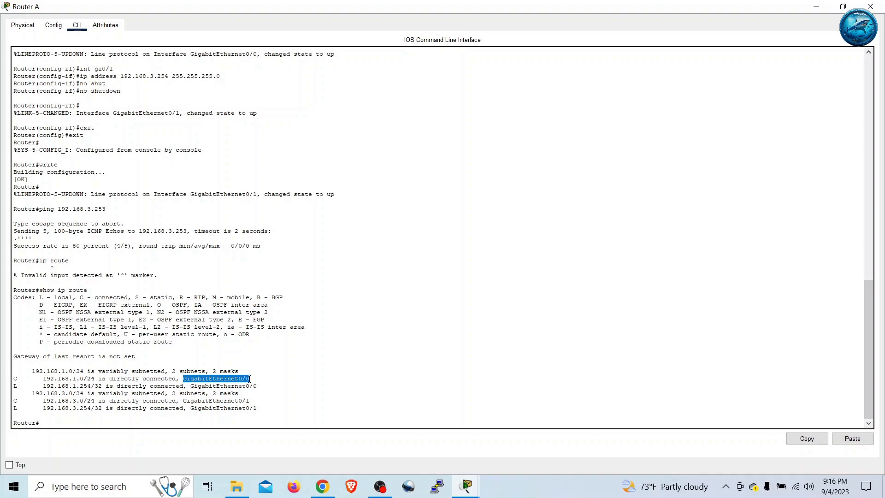
drag(40, 401, 96, 402)
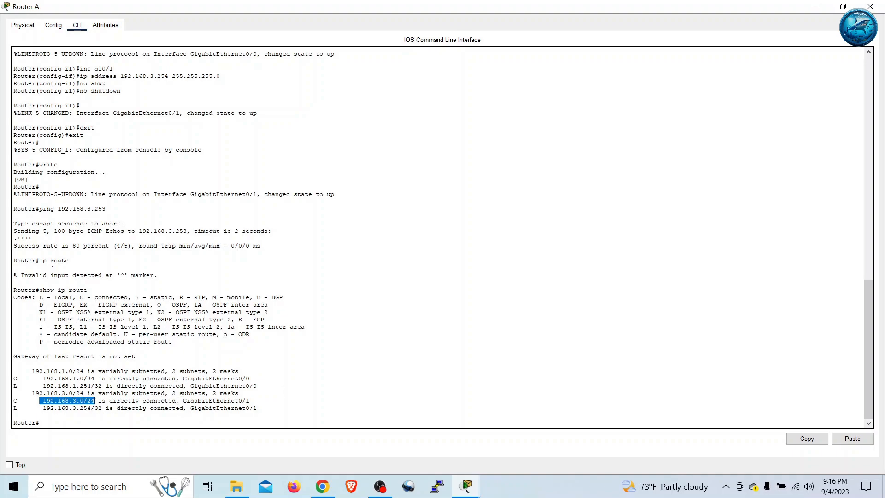
drag(184, 401, 249, 401)
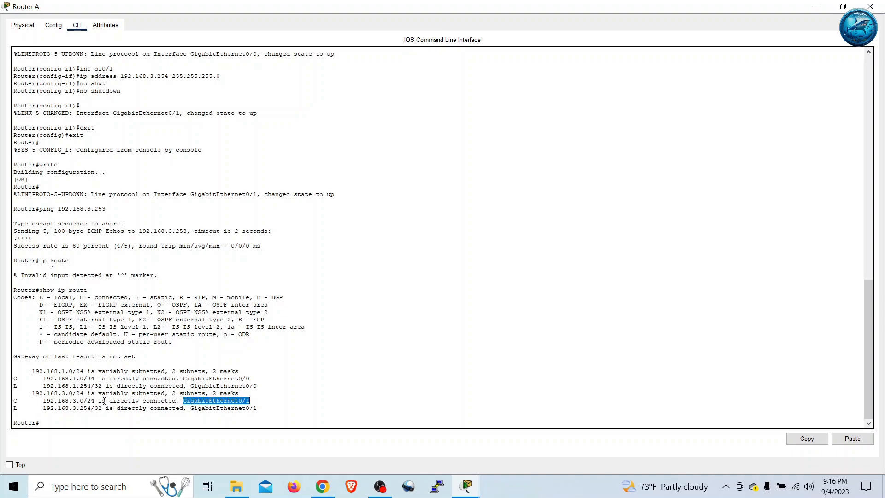
drag(19, 386, 14, 385)
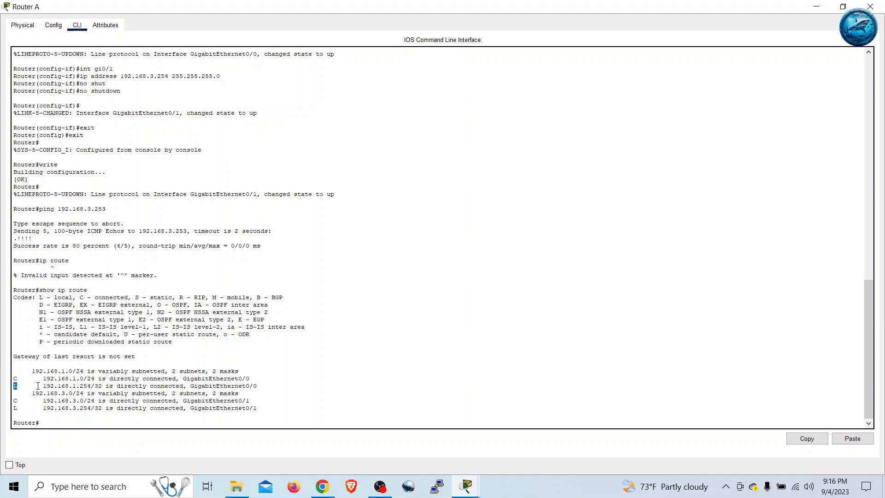
drag(37, 386, 92, 386)
drag(190, 385, 257, 386)
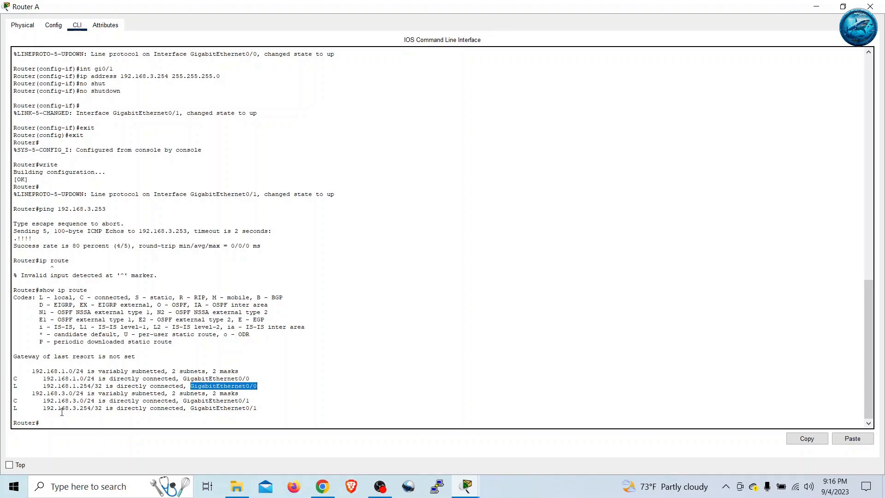
drag(72, 407, 91, 407)
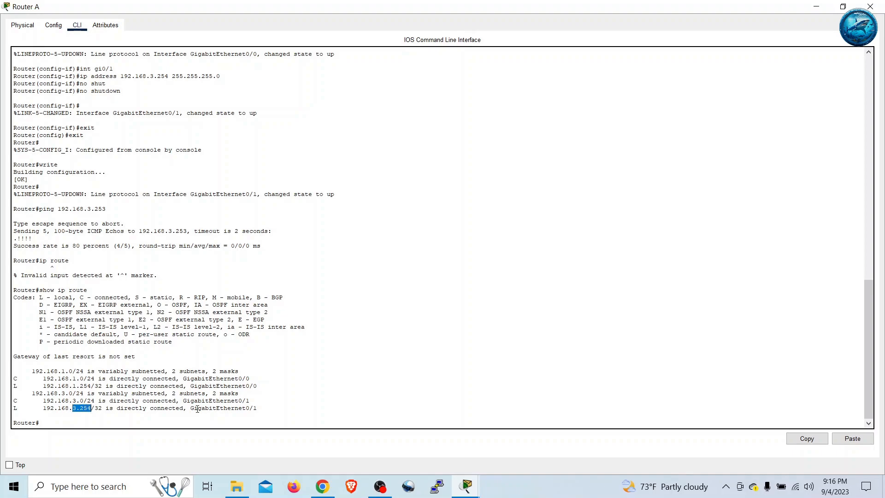
drag(205, 408, 257, 409)
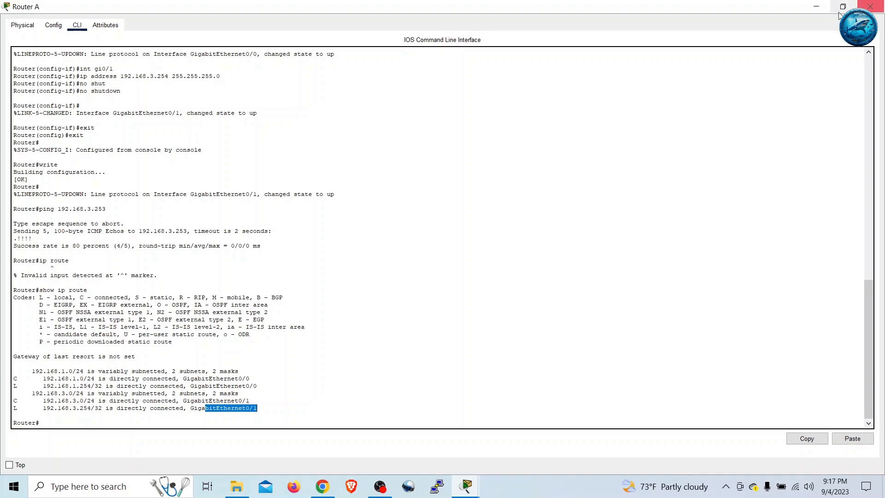
click(870, 7)
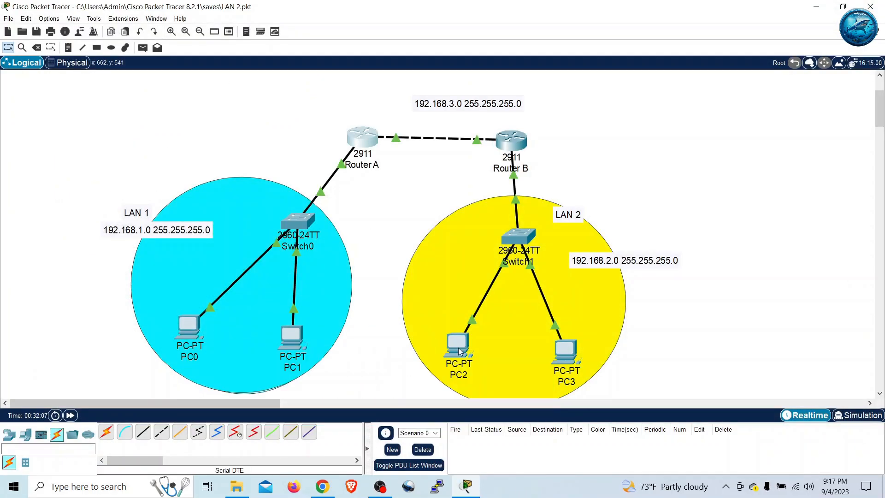
Reopen Router A's command line and enter global configuration mode with config ter.
mouse_move(459, 351)
click(362, 138)
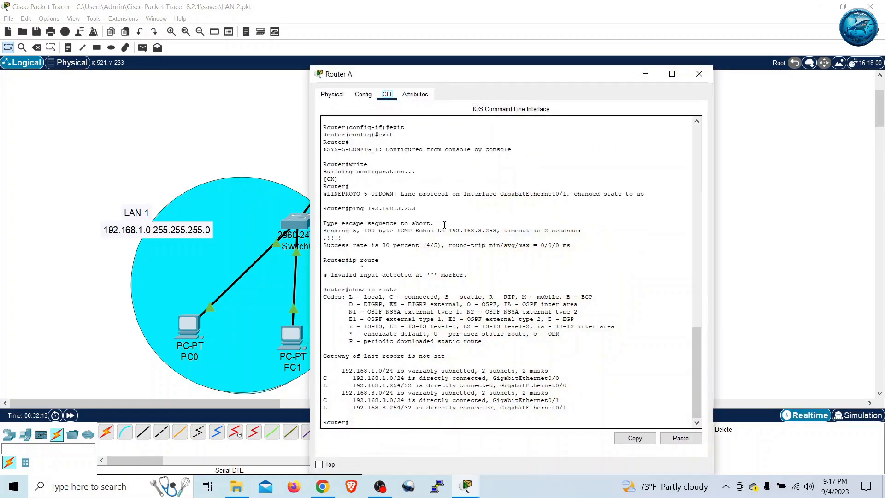
click(355, 422)
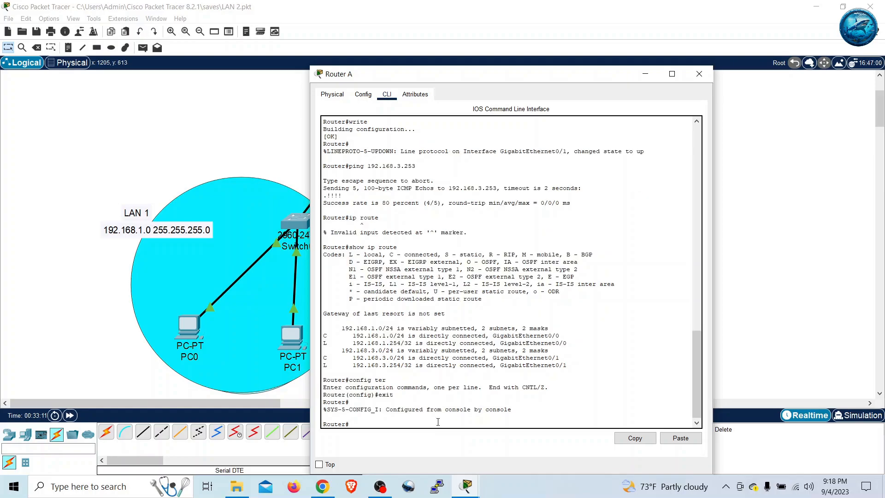
text(gi)
text(ig ter)
key(Return)
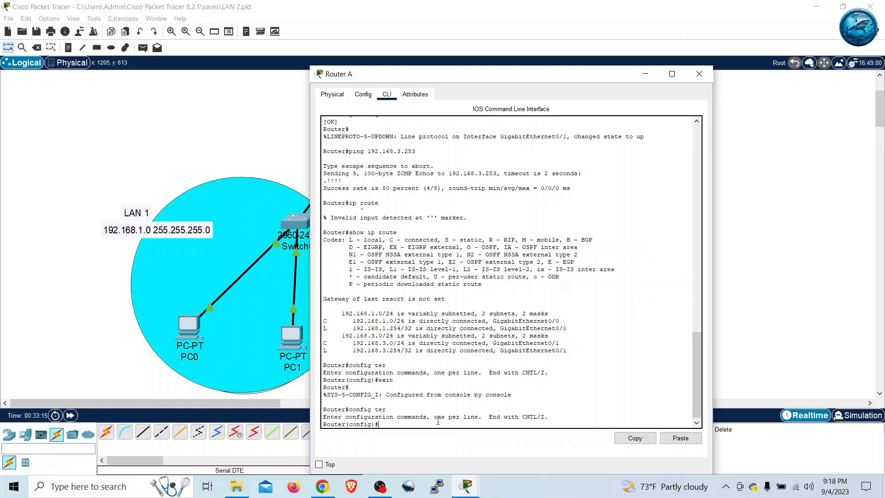
Add a static route on Router A to 192.168.2.0 255.255.255.0 through gi0/1 and exit configuration mode.
text(ip route 19)
key(BackSpace)
key(BackSpace)
text(2.0 255.255.255.0)
click(252, 137)
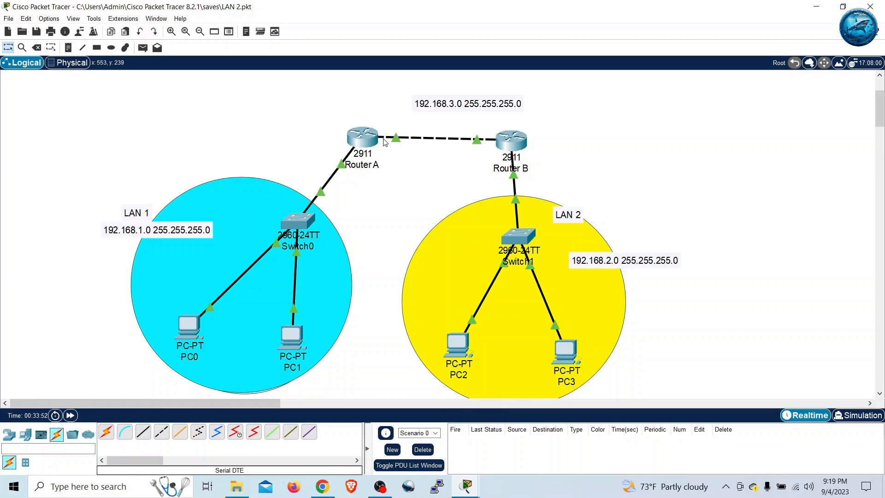
mouse_move(395, 139)
mouse_move(497, 144)
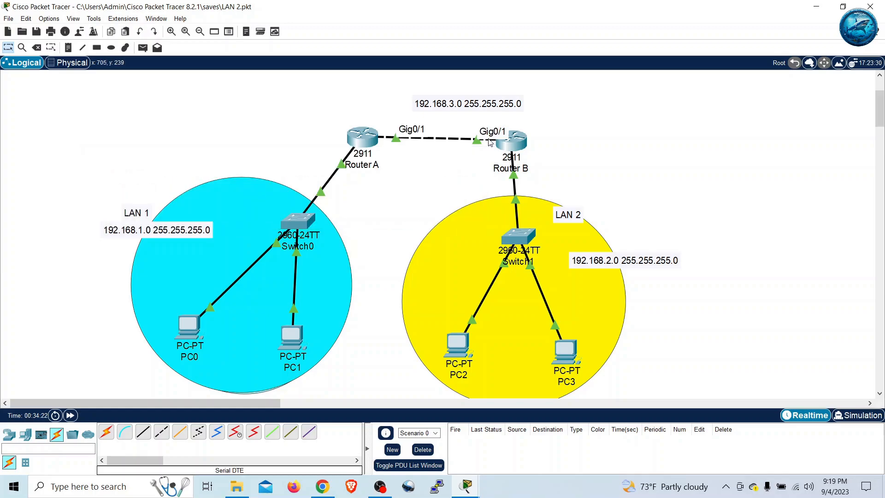
click(364, 138)
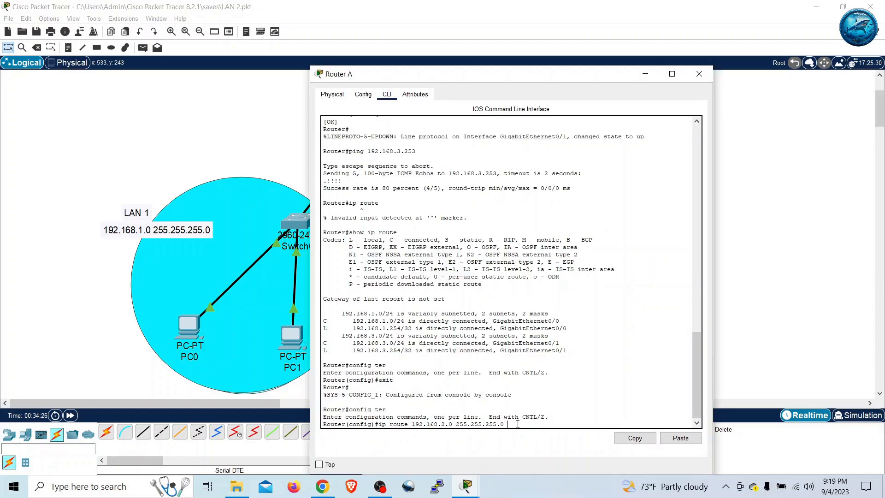
text(gig/1)
key(Return)
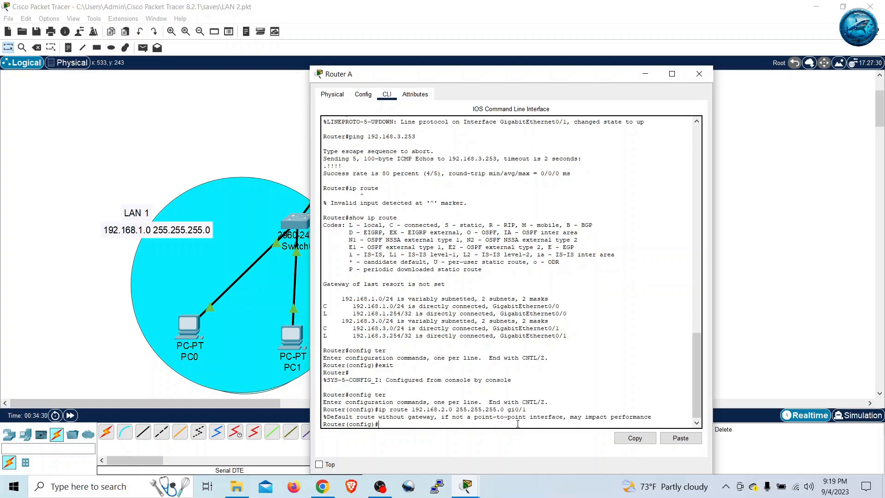
text(exit)
key(Return)
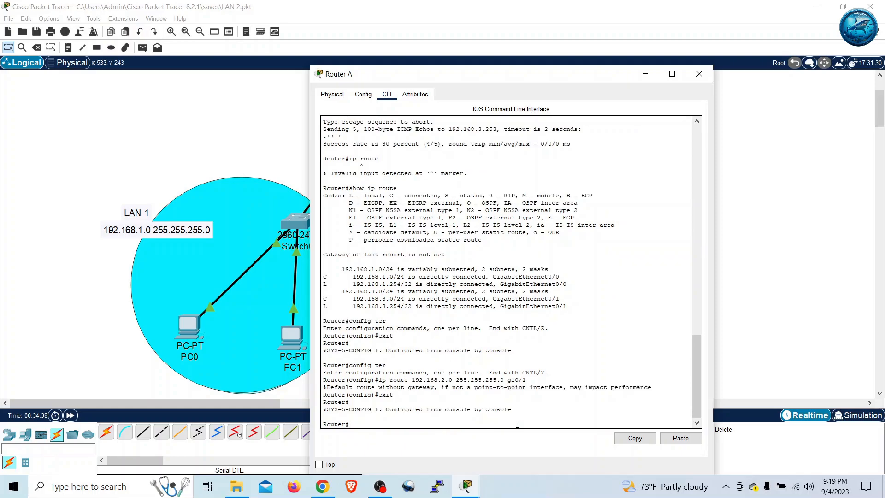
Display Router A's routing table with show ip route and check the static route to 192.168.2.0/24 and its interface.
text(show ip route)
key(Return)
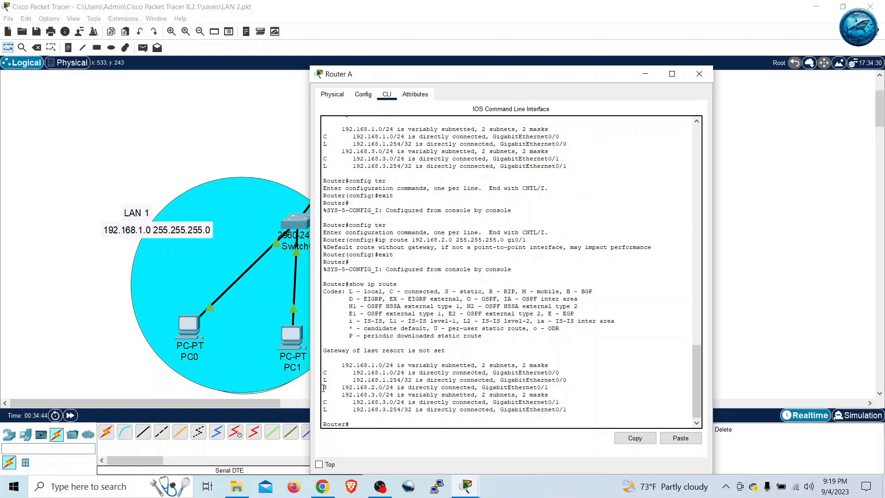
drag(324, 387, 410, 388)
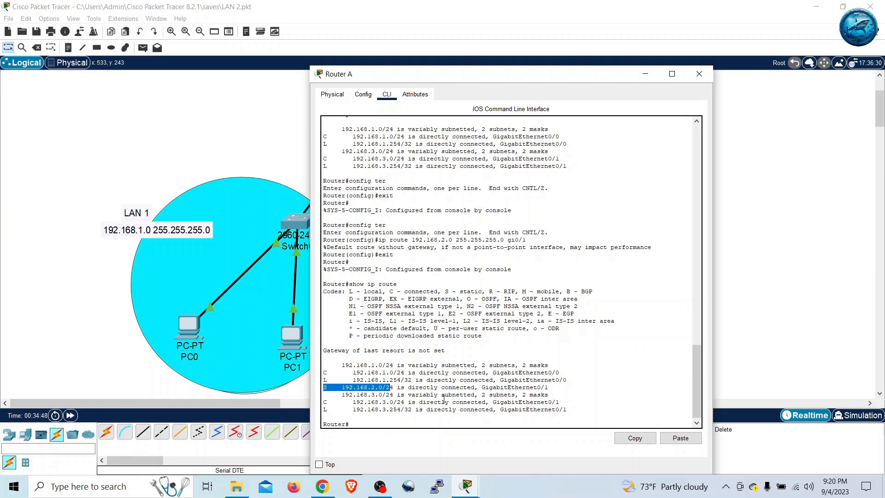
drag(481, 387, 556, 389)
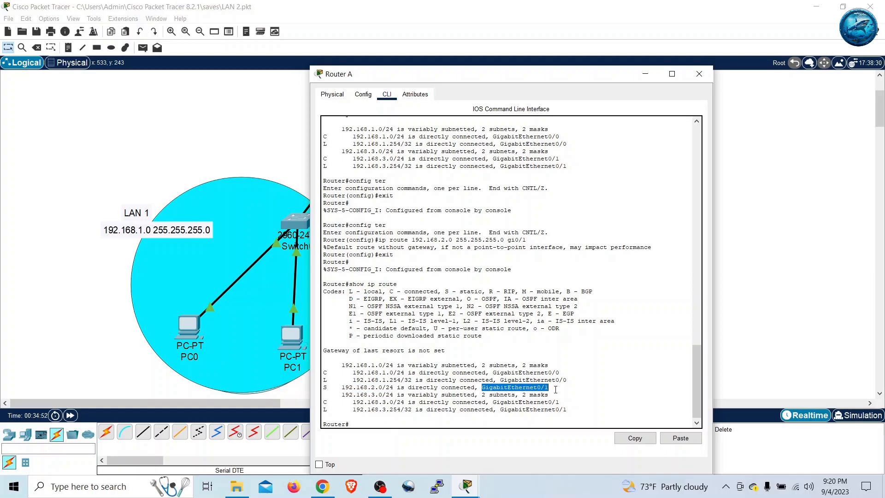
click(134, 383)
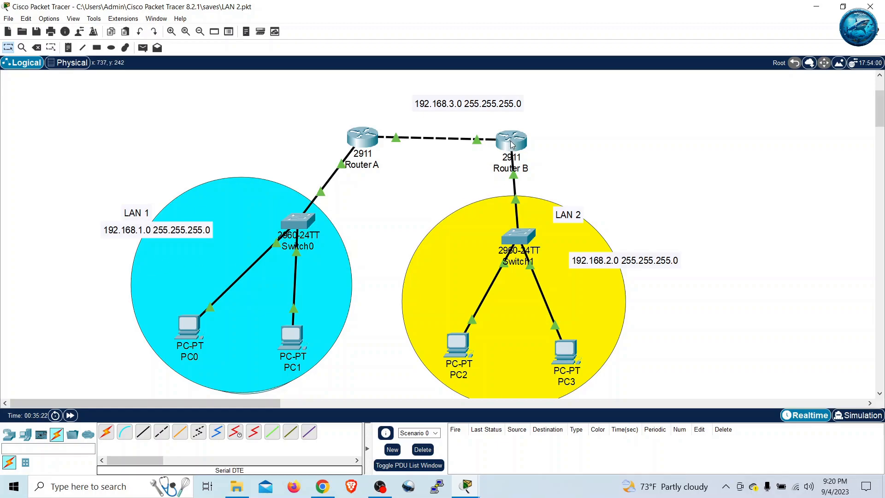
Open Router B's command line, enable privileged mode and enter global configuration mode with config ter.
mouse_move(511, 144)
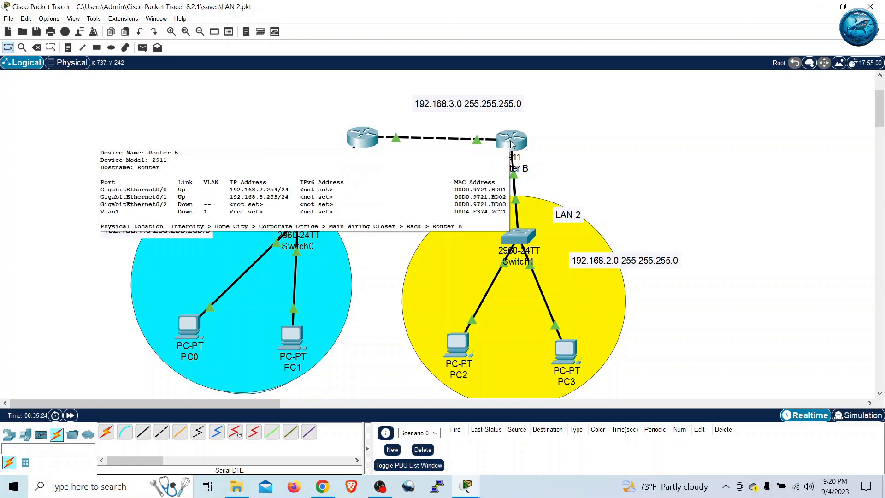
click(511, 144)
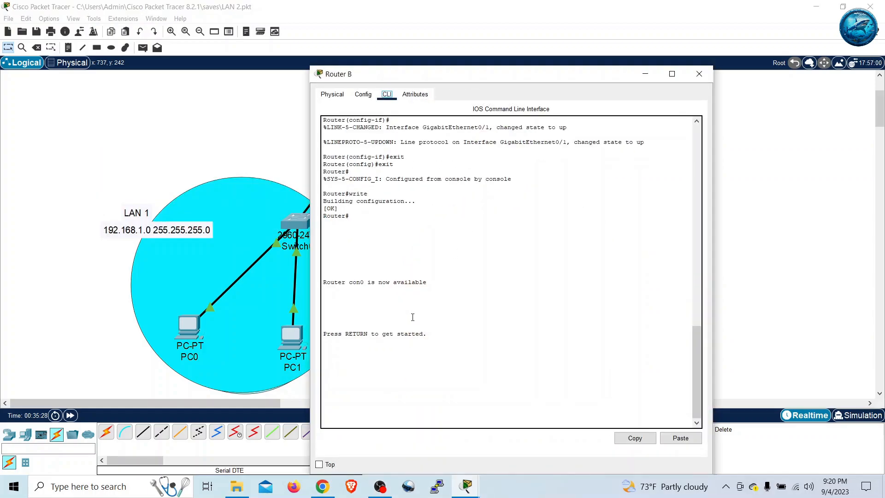
click(441, 367)
key(Return)
key(Return)
text(en)
key(Return)
text(con)
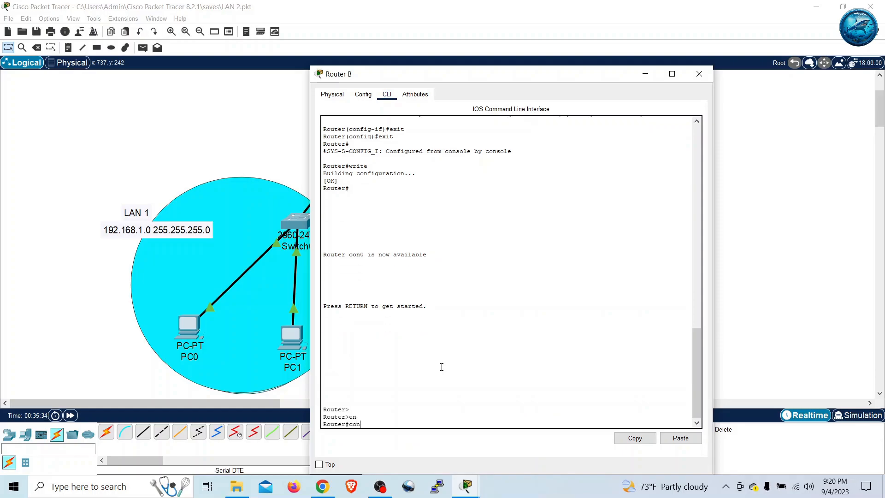
text(fig ter)
key(Return)
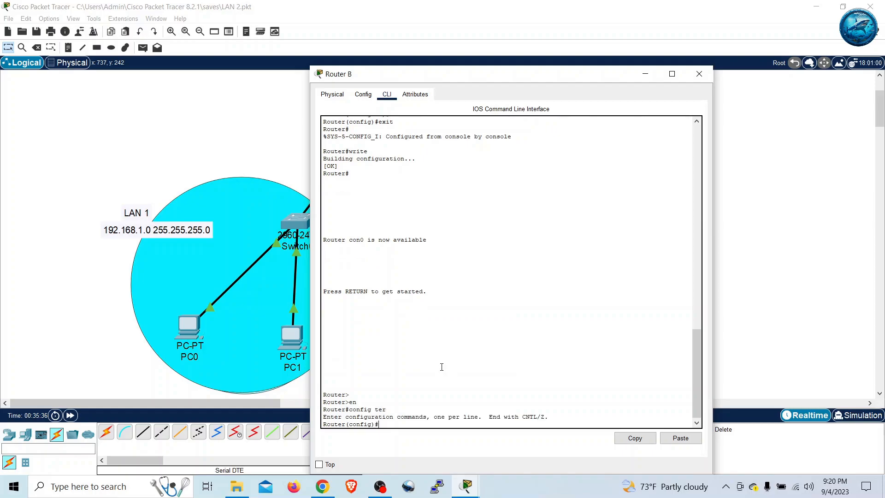
Add a static route on Router B to 192.168.1.0 255.255.255.0 through gi0/1 and exit configuration mode.
text(ip route 192.168.1.0 255.255.255.)
text(0 gi0/1)
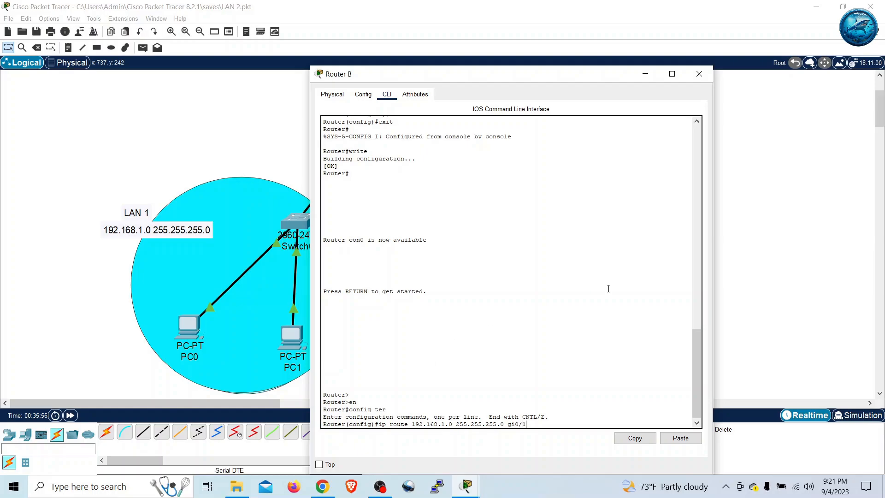
click(582, 183)
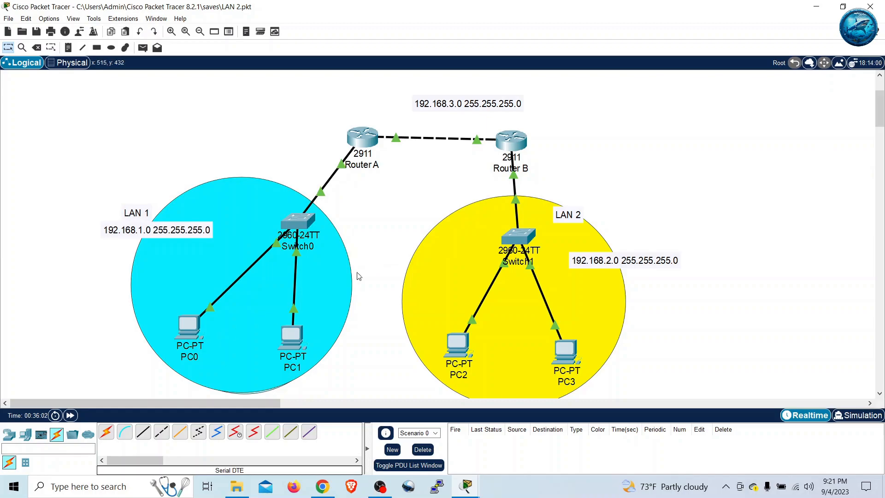
click(510, 143)
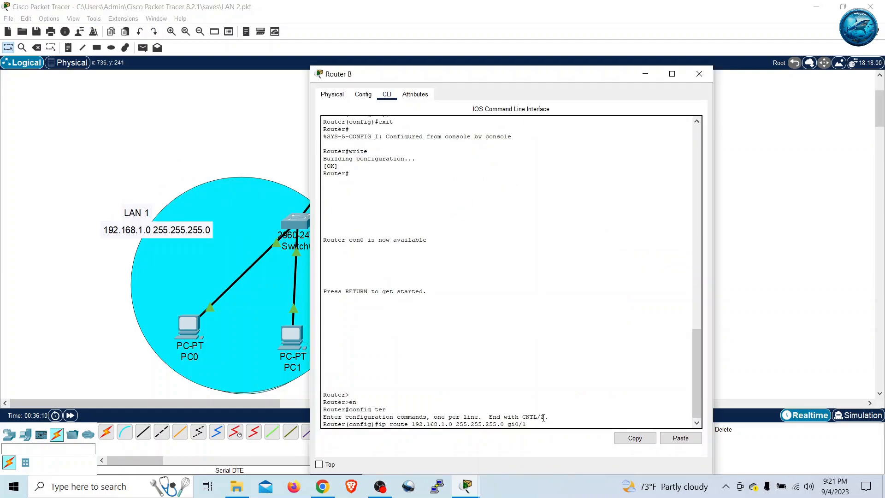
key(Return)
text(exit)
key(Return)
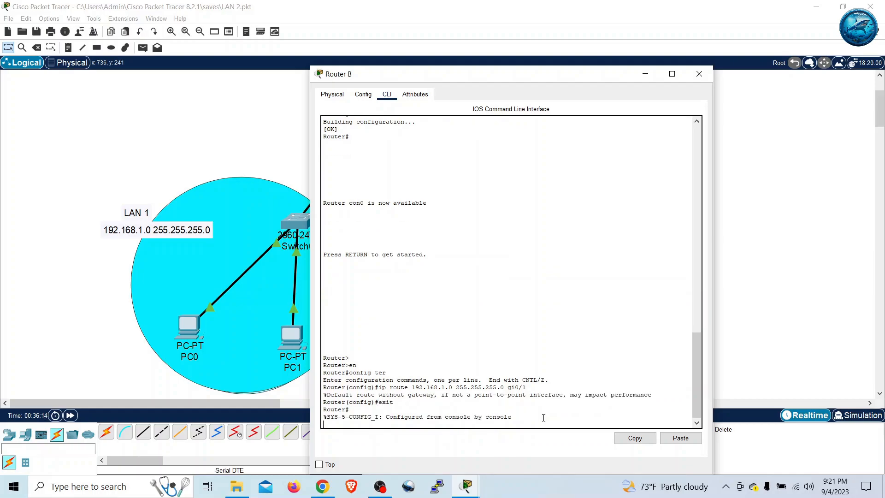
Display Router B's routing table with show ip route and check the static route to 192.168.1.0/24 and its interface.
text(ip)
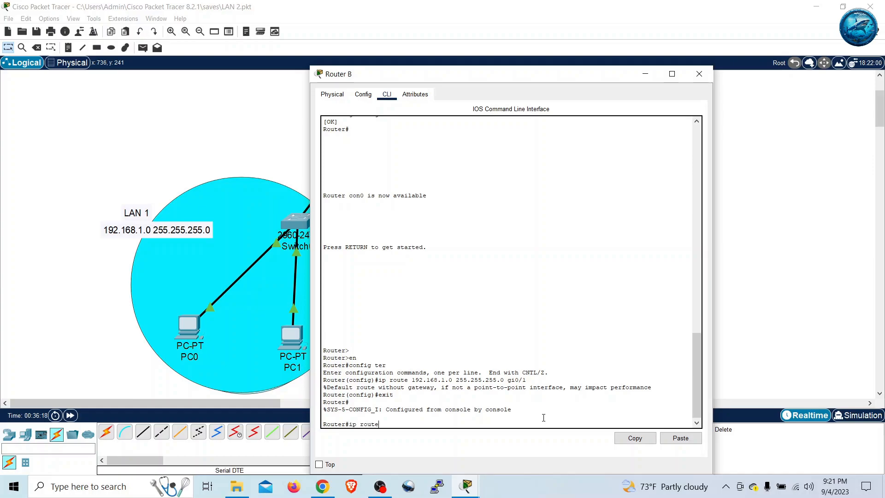
text( route)
key(Return)
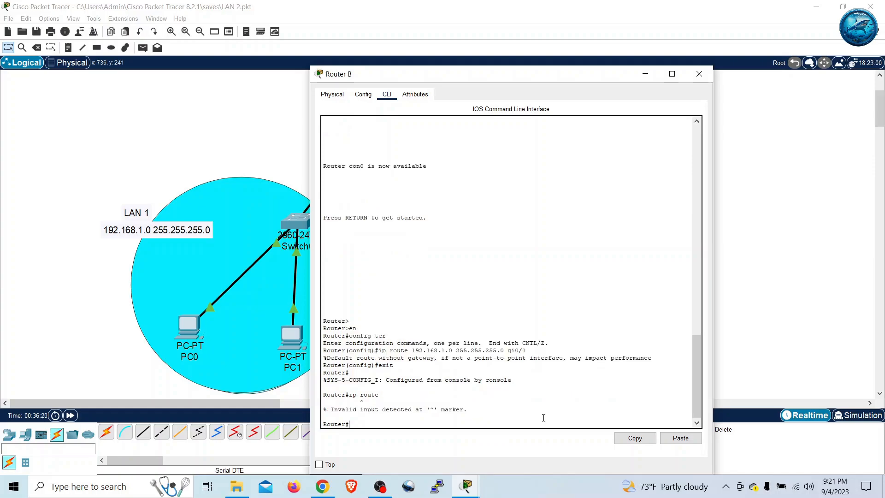
text(show ip)
text( route)
key(Return)
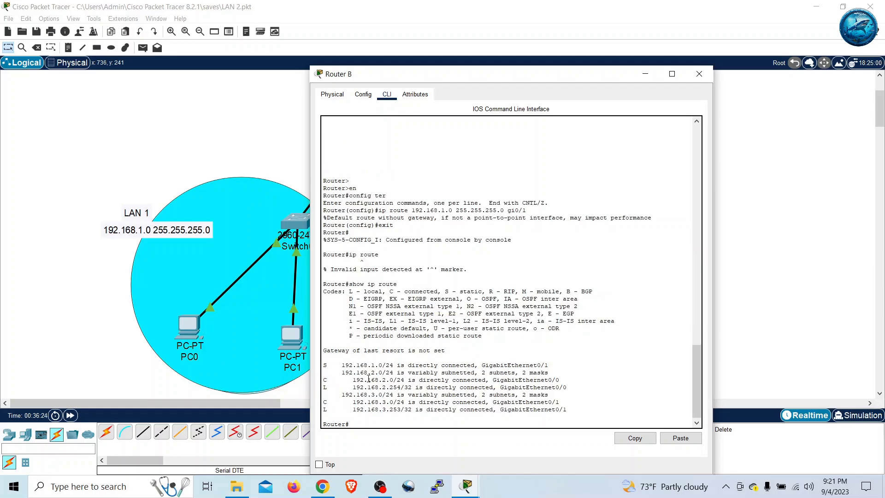
drag(325, 365, 345, 365)
drag(478, 366, 550, 366)
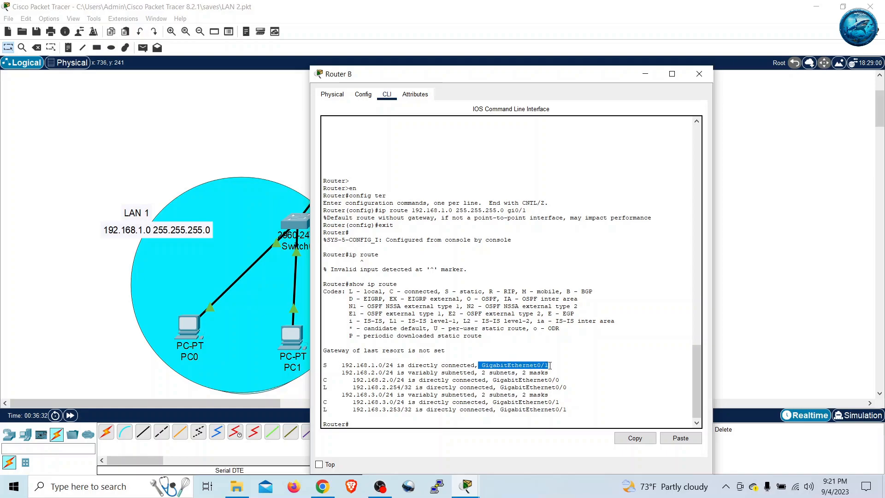
click(111, 359)
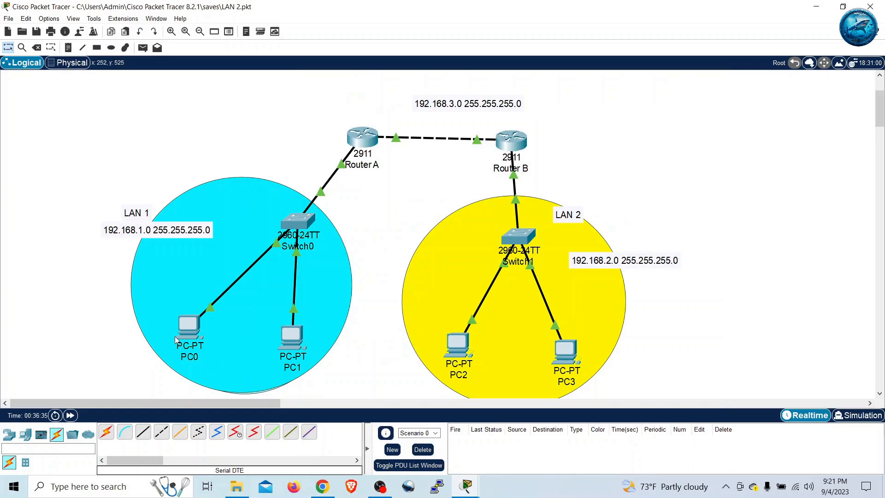
Ping 192.168.2.100 again from PC0's command prompt and close the prompt.
mouse_move(176, 340)
click(188, 334)
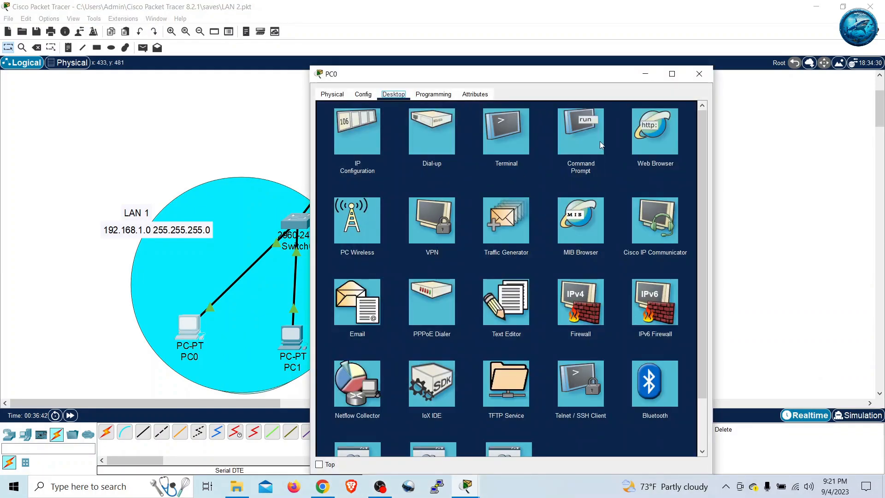
click(584, 134)
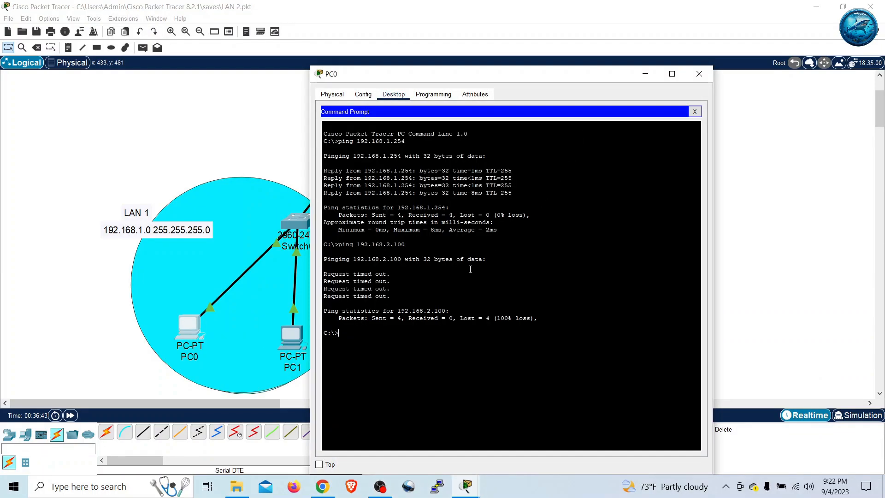
key(Up)
key(Return)
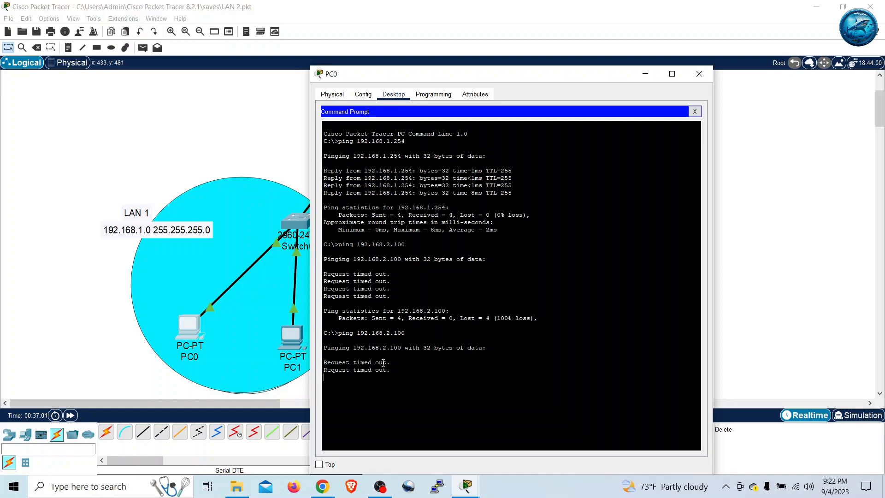
click(695, 112)
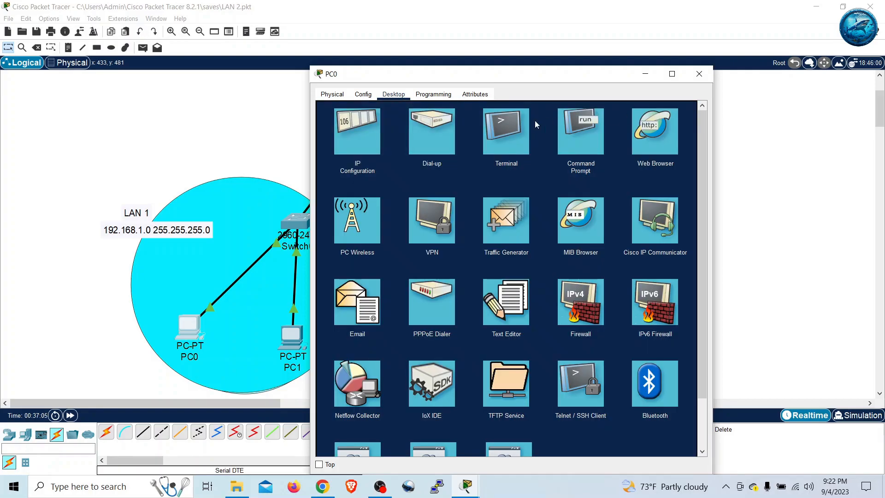
Check the IPv4 address and default gateway in PC0's IP configuration, and review the PCs' and Router A's details in the topology.
click(358, 137)
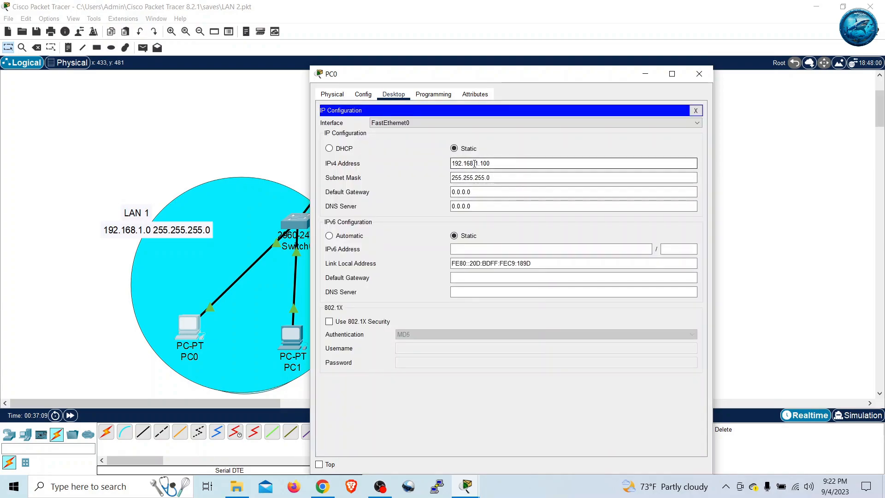
click(493, 163)
drag(493, 164, 453, 193)
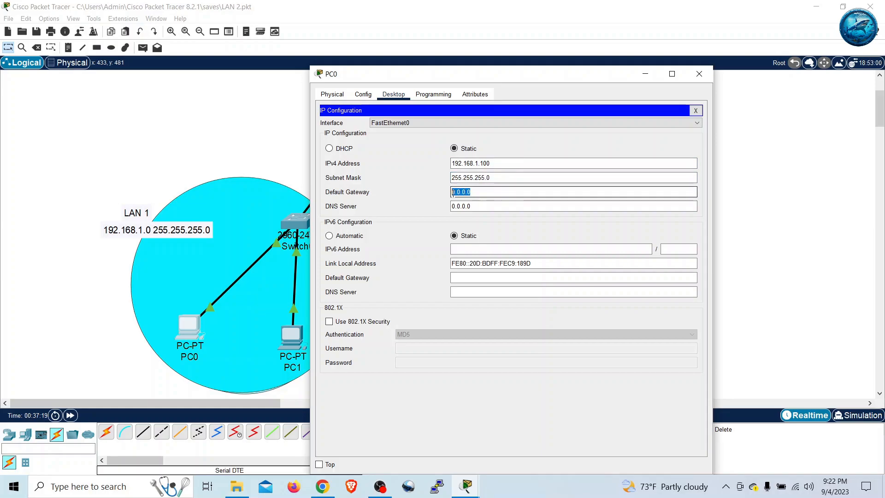
click(95, 286)
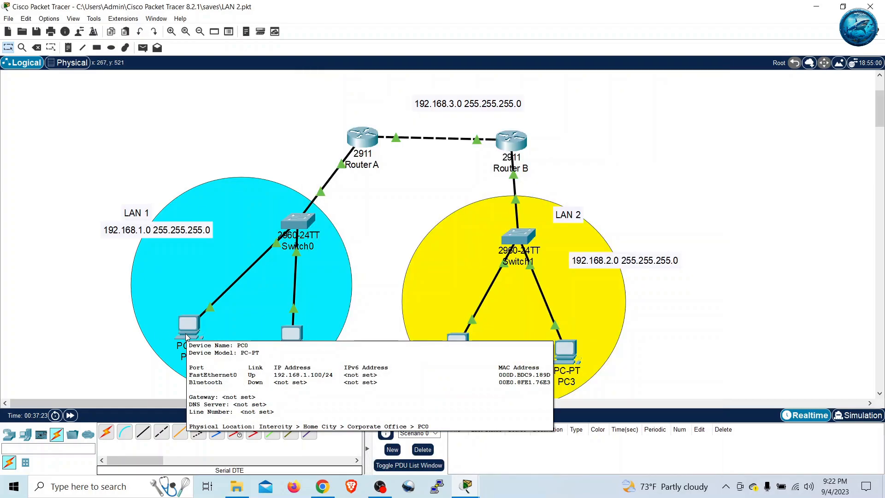
mouse_move(291, 338)
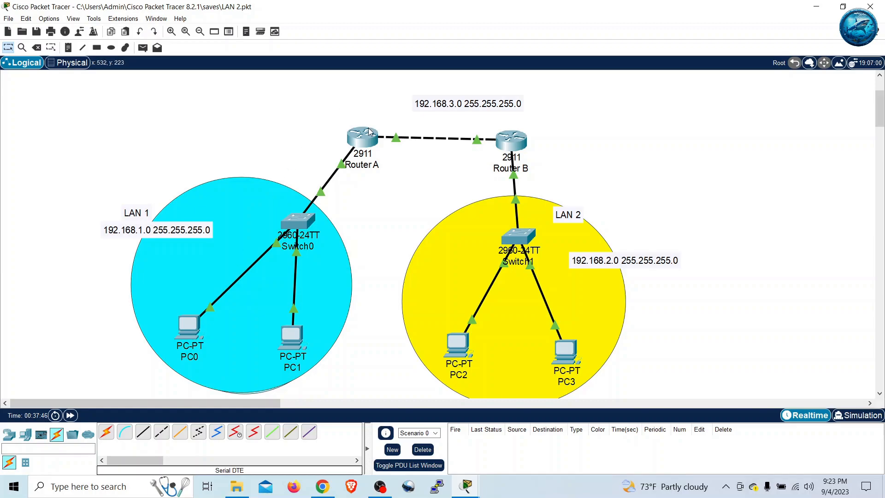
mouse_move(369, 131)
mouse_move(187, 334)
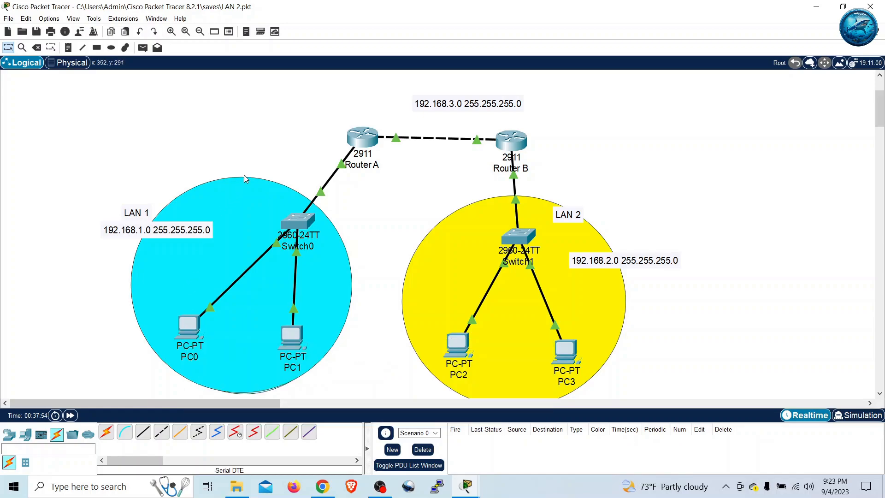
Set PC0's default gateway to 192.168.1.254 in its IP configuration and close its window.
click(185, 325)
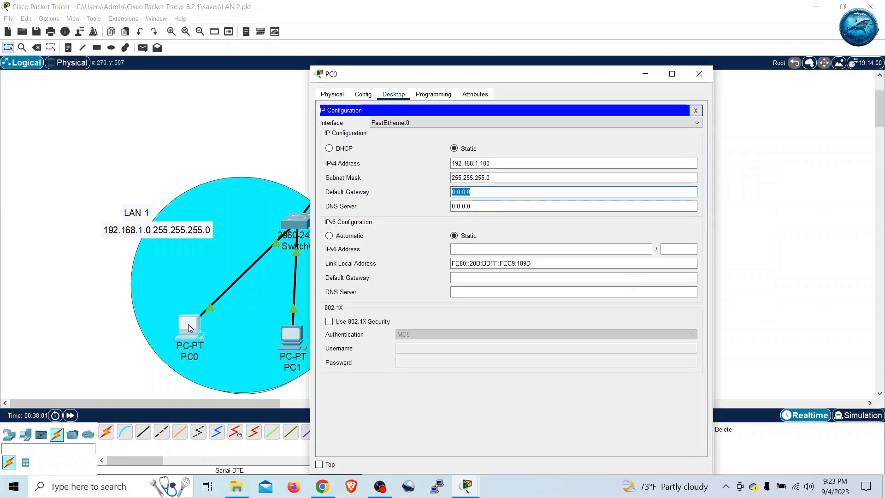
click(480, 192)
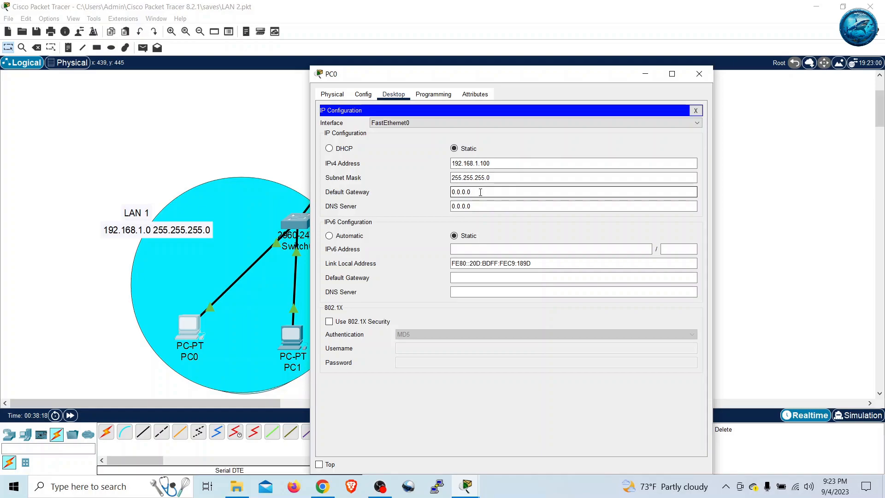
key(BackSpace)
key(BackSpace)
key(BackSpace)
key(BackSpace)
key(BackSpace)
key(BackSpace)
text(192.168)
text(1.254)
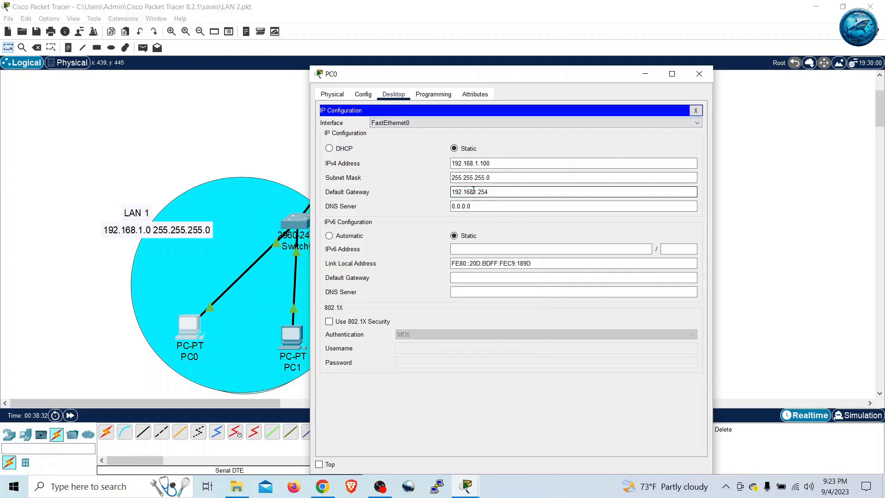
key(Left)
key(Left)
key(Left)
key(Left)
key(Left)
text(.)
click(489, 204)
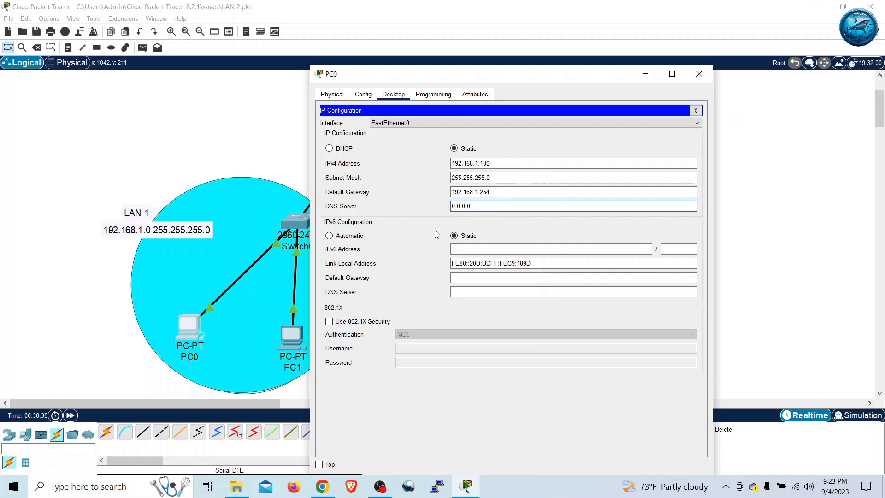
click(700, 78)
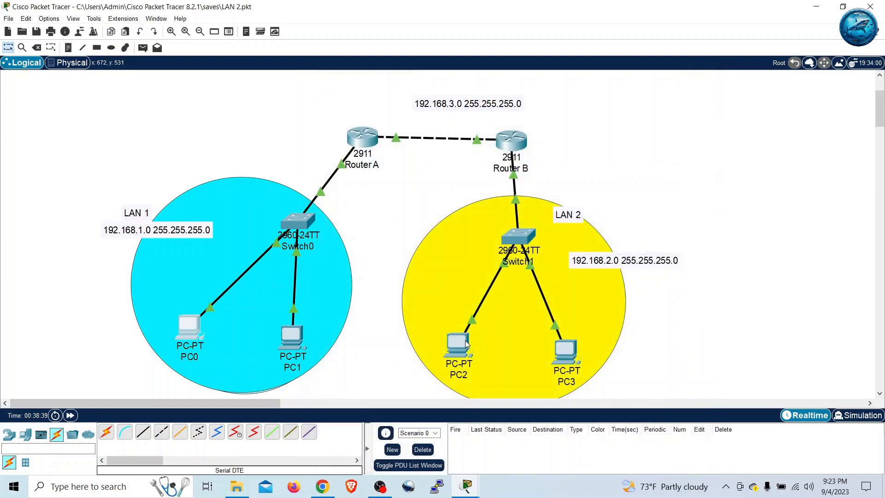
Set PC2's default gateway to 192.168.2.254 in its IP configuration and close its window.
mouse_move(466, 344)
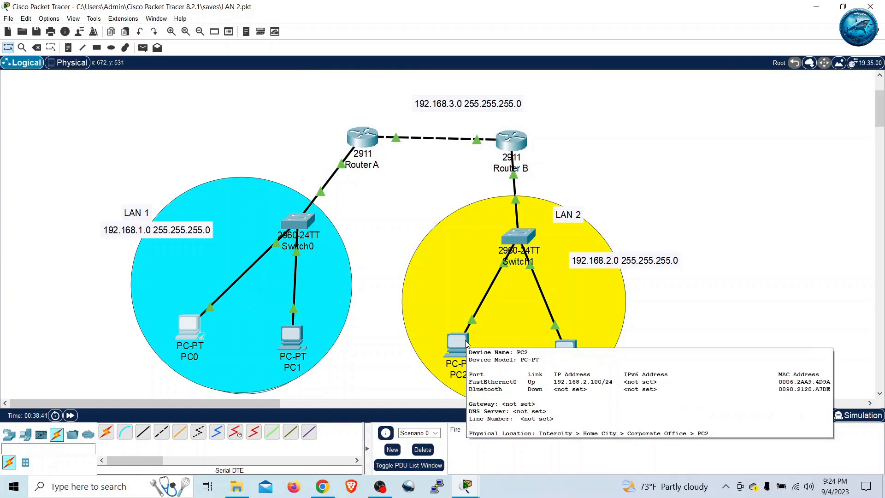
click(458, 344)
click(377, 143)
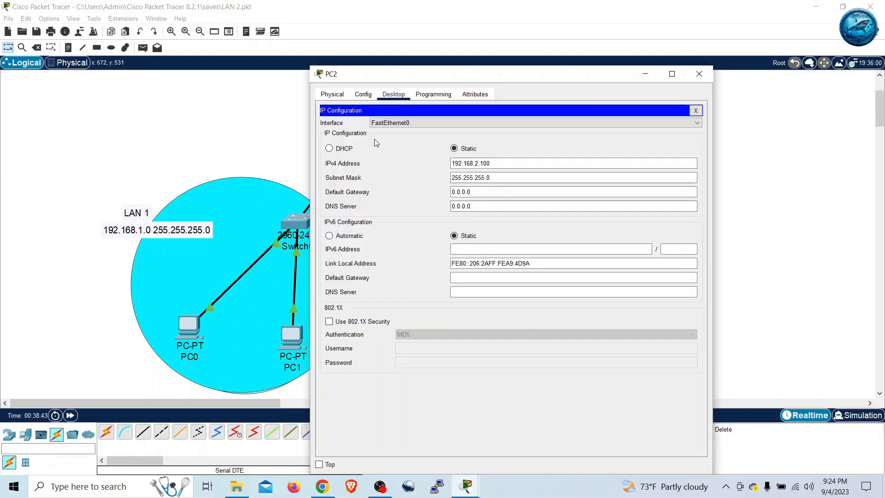
drag(479, 191, 439, 189)
text(192.168)
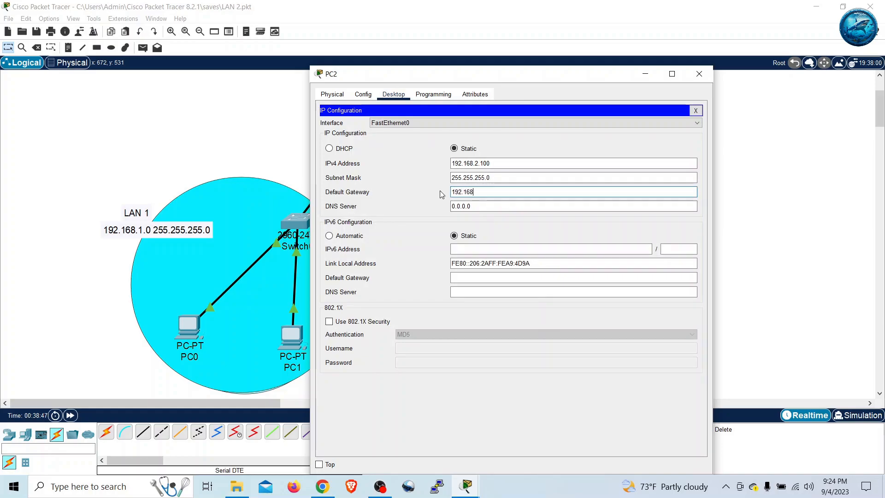
text(.2.254)
click(699, 74)
Ping 192.168.2.100 twice from PC0's command prompt and close PC0's window.
click(189, 325)
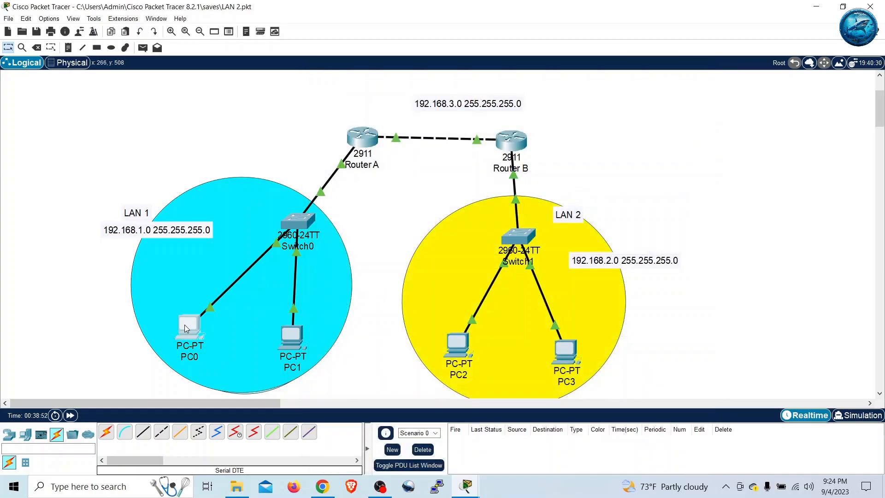
click(577, 133)
key(Up)
key(Return)
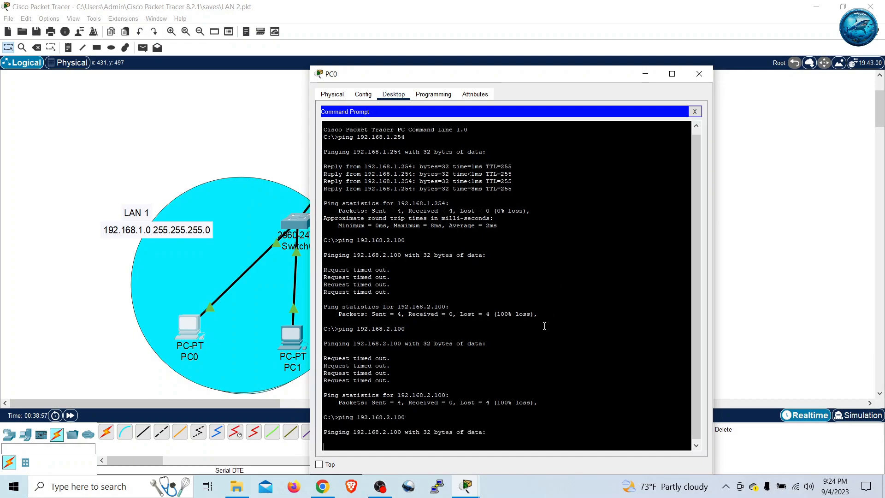
drag(514, 78, 514, 54)
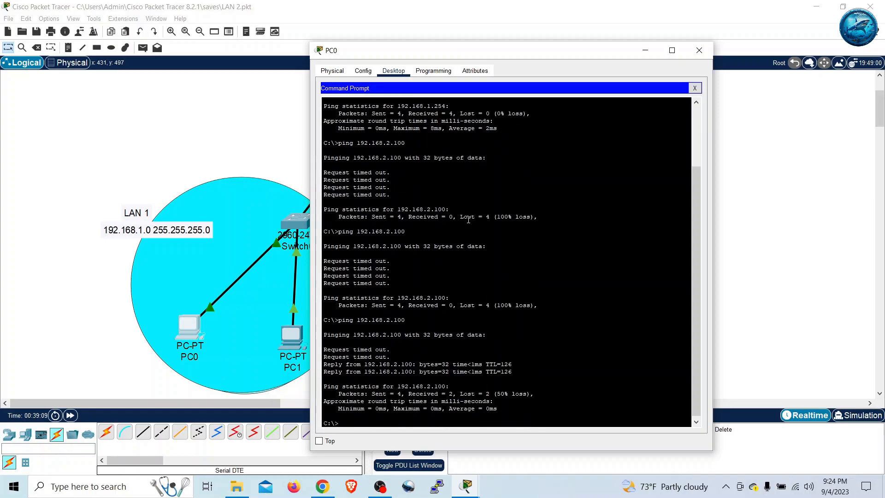
key(Up)
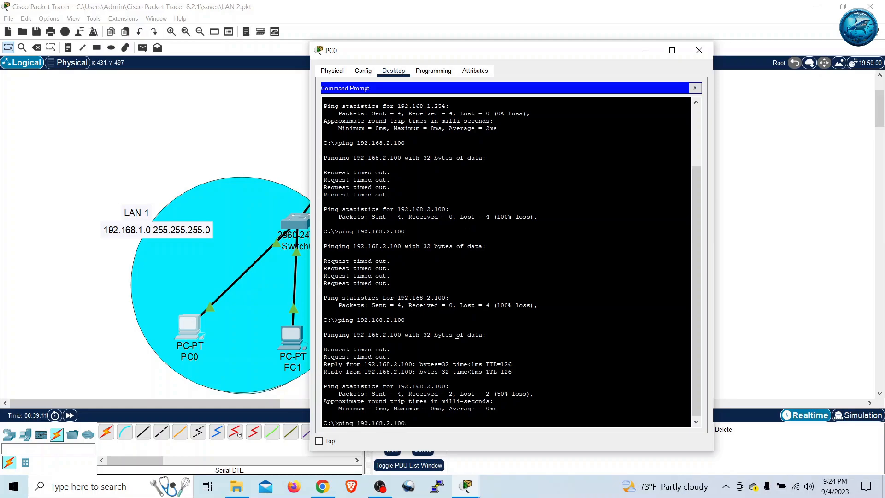
key(Return)
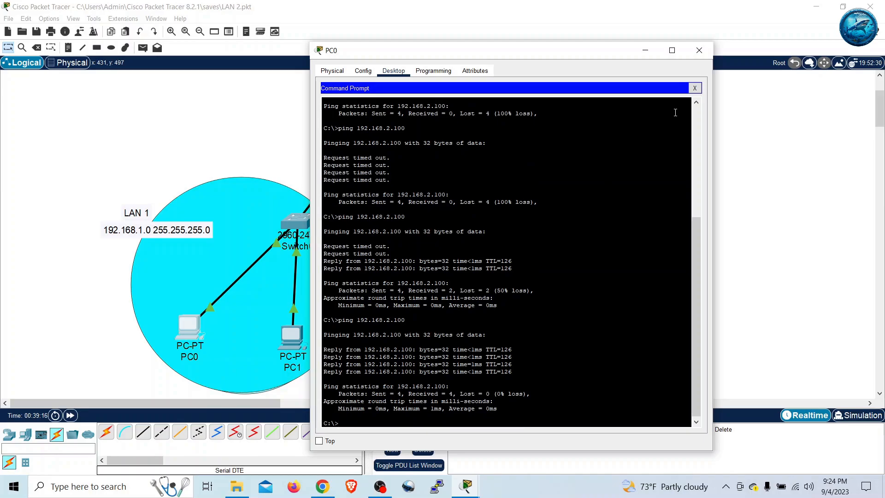
click(699, 49)
Ping 192.168.1.100 from PC2's command prompt and close PC2's window.
click(462, 361)
click(587, 134)
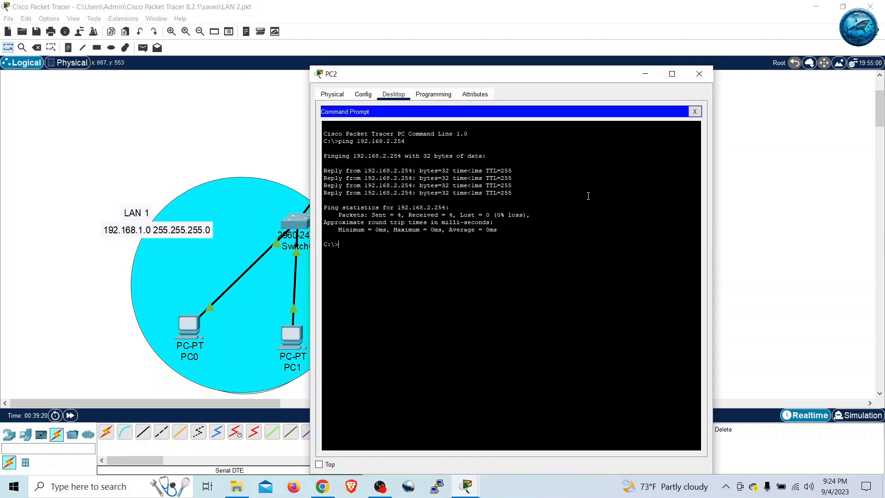
key(Up)
key(BackSpace)
key(BackSpace)
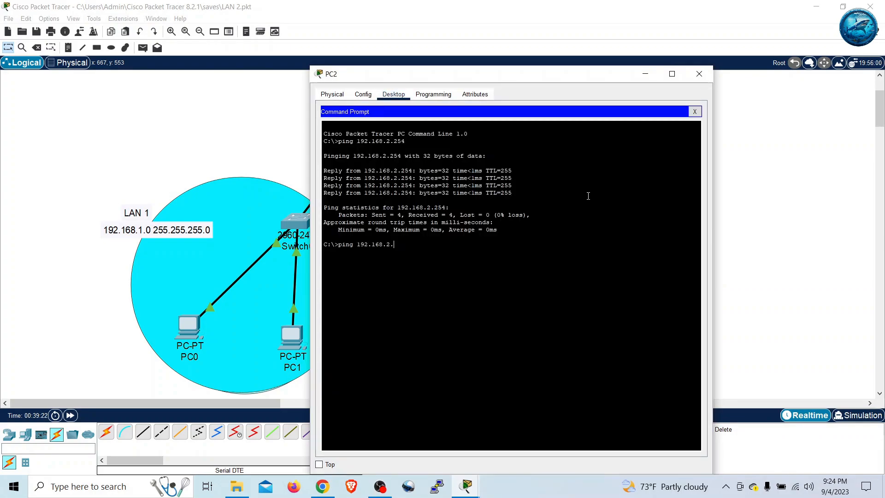
text(1.100)
key(Return)
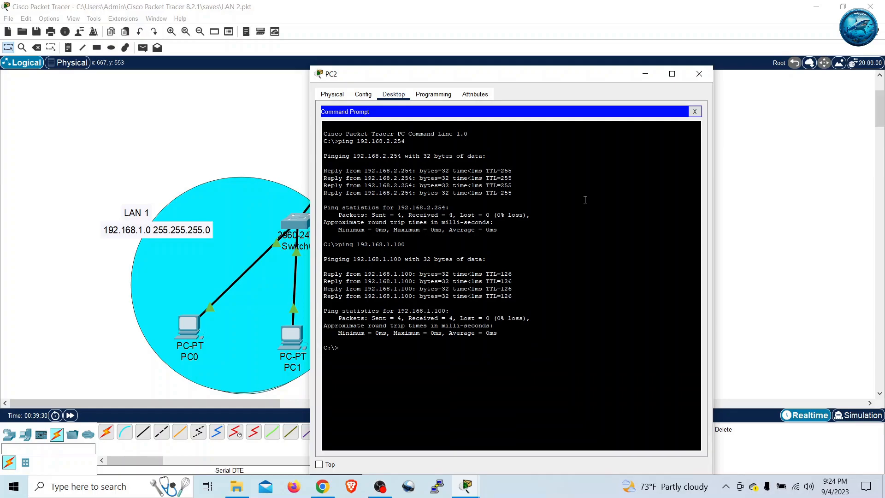
click(699, 74)
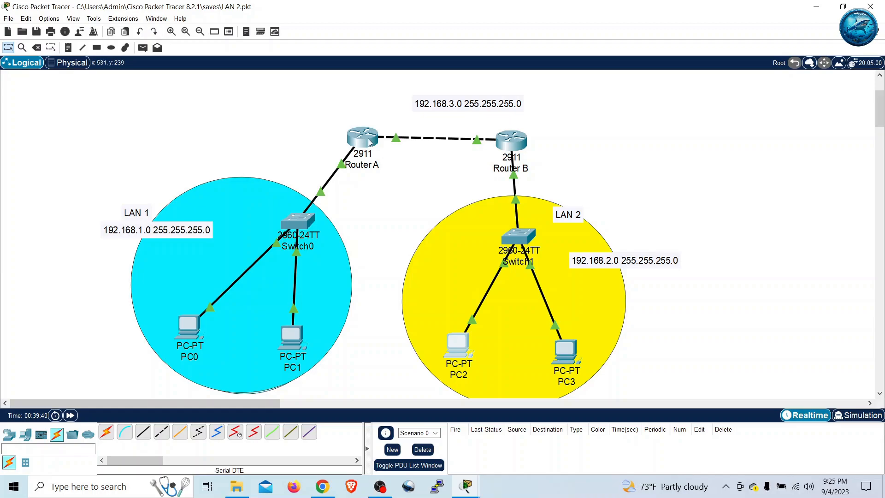
Add a note beside Router B in the topology reading "ip route 192.168.1.0 255.255.255.0 gi0/1".
mouse_move(368, 143)
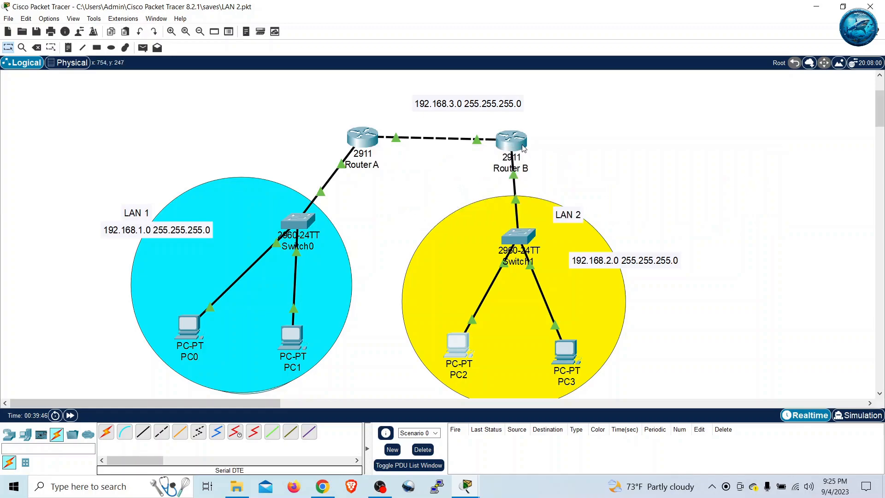
click(73, 51)
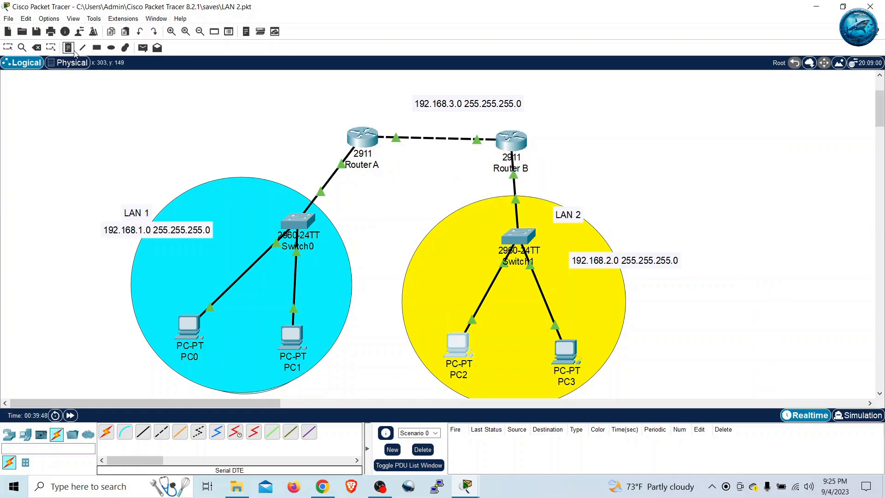
click(567, 137)
text(ip )
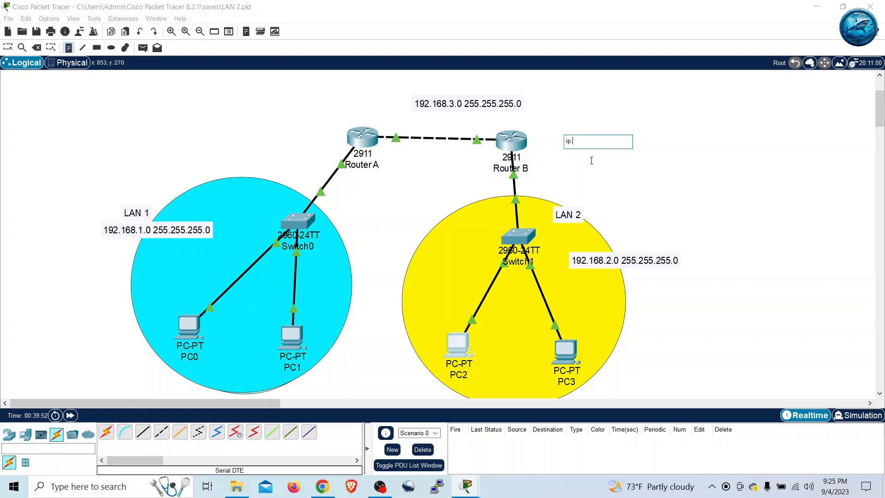
text(route 192.168.1.)
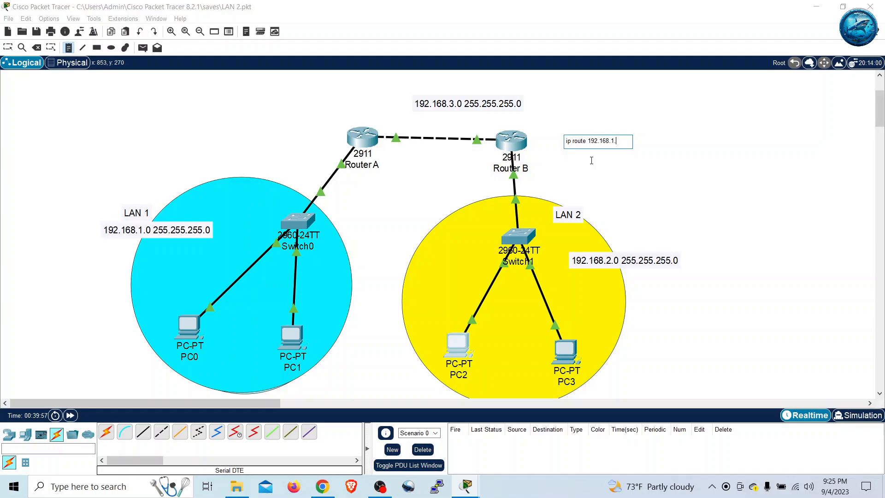
text(0 255.255.255.)
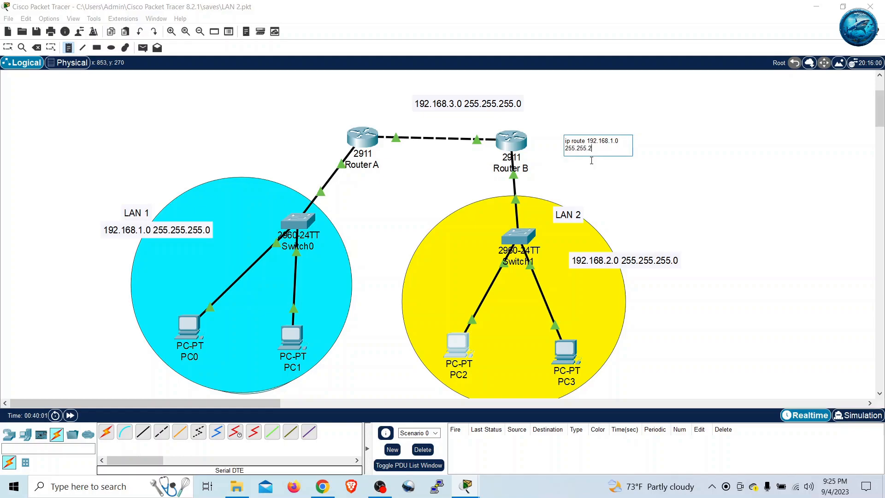
text(0 gi0/1)
click(631, 190)
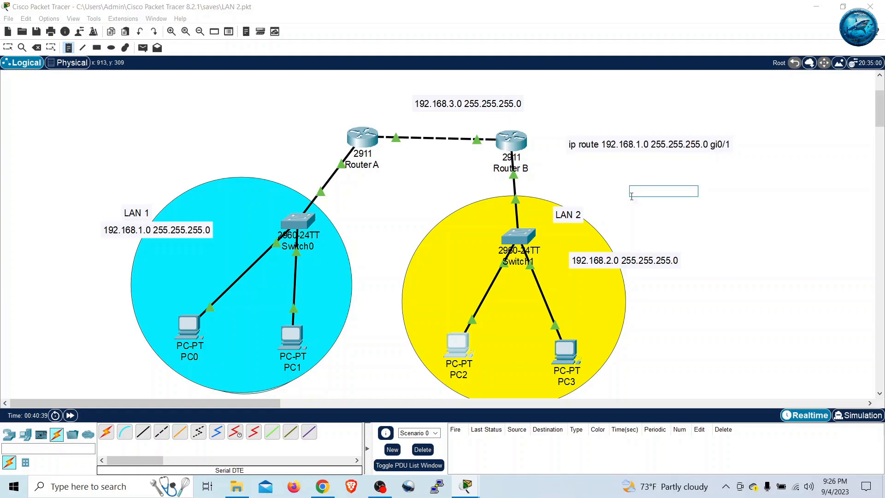